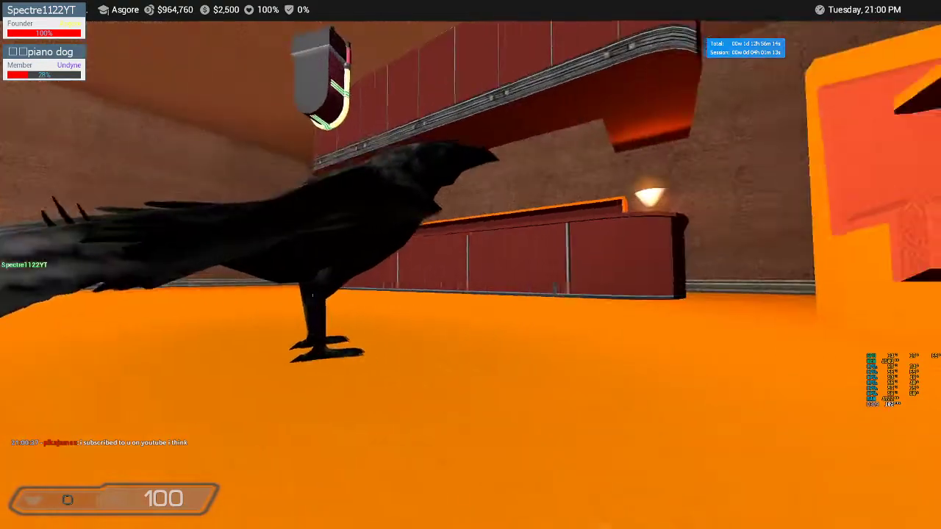
Tell chat the upload comes tomorrow since there's no time today, and you're going to bed
key(y)
text(I can)
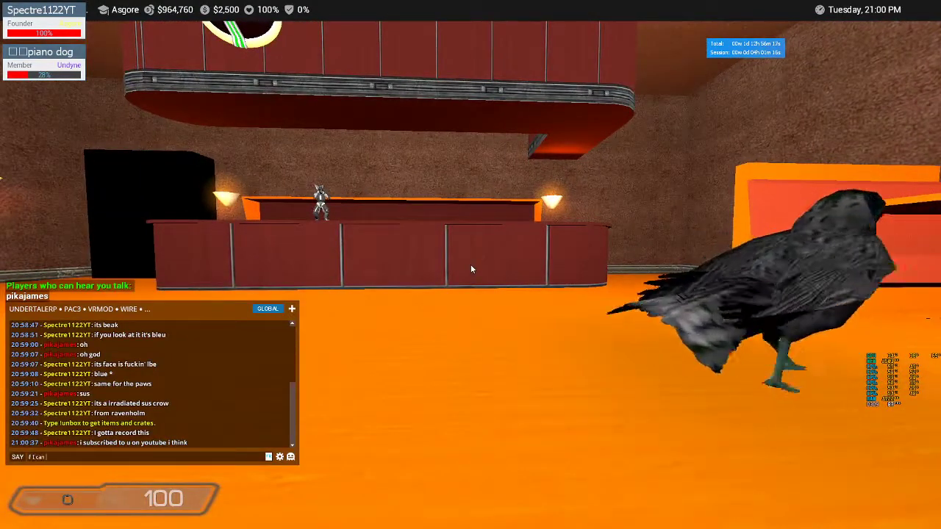
text(if i can upload this)
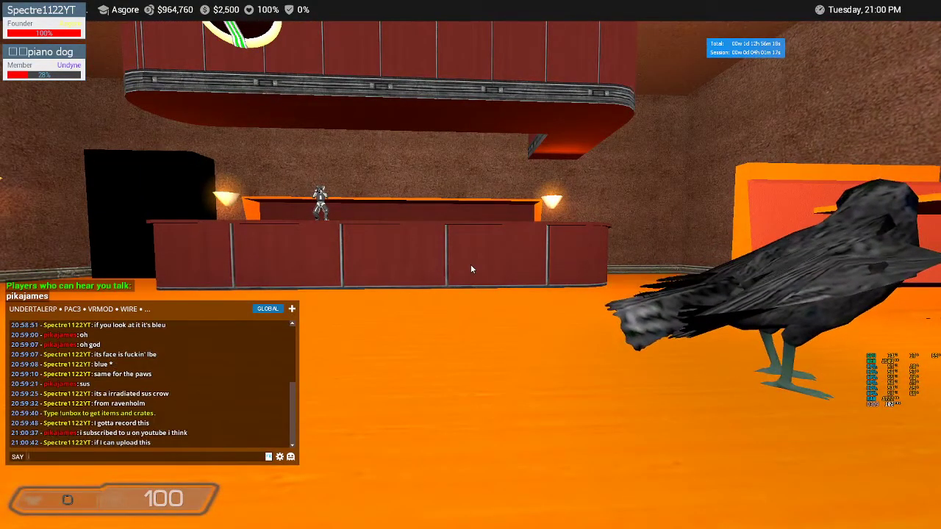
key(Return)
text(i'll defe)
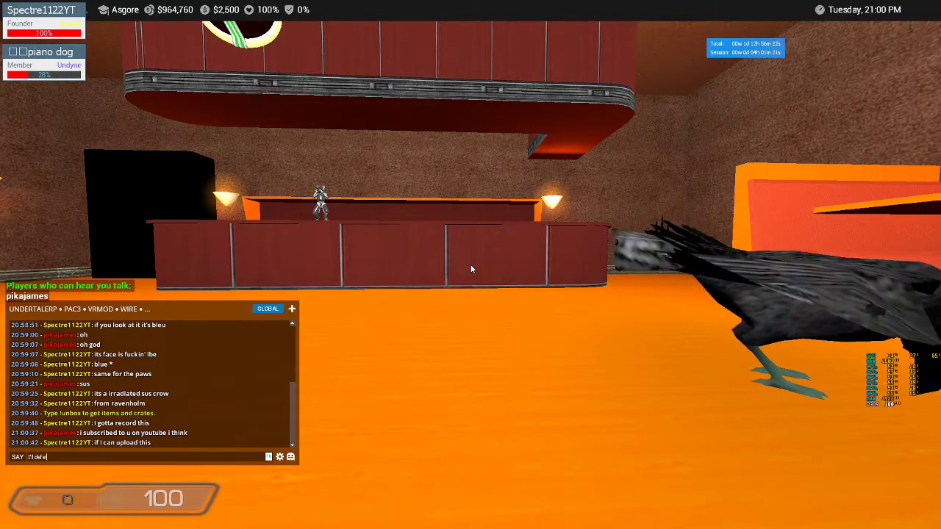
text(i definetely)
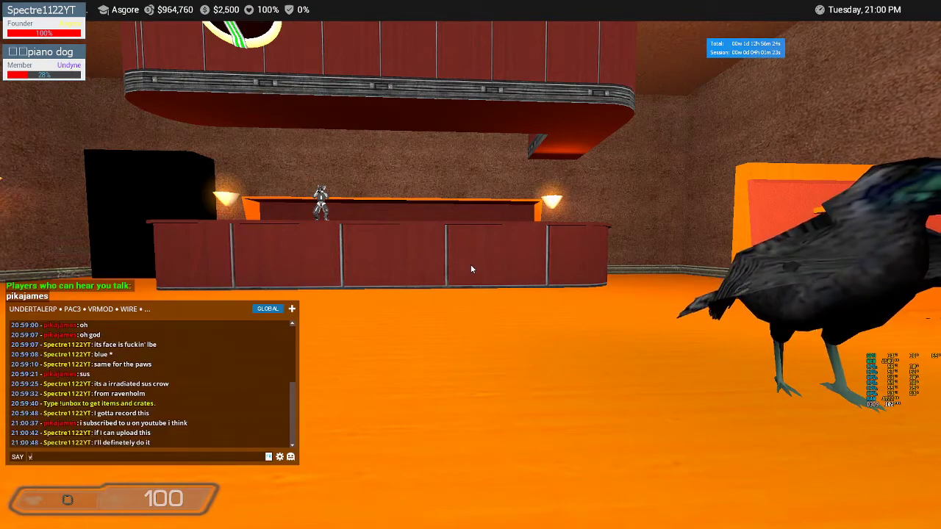
text(tmrw)
key(Return)
text(ysince I)
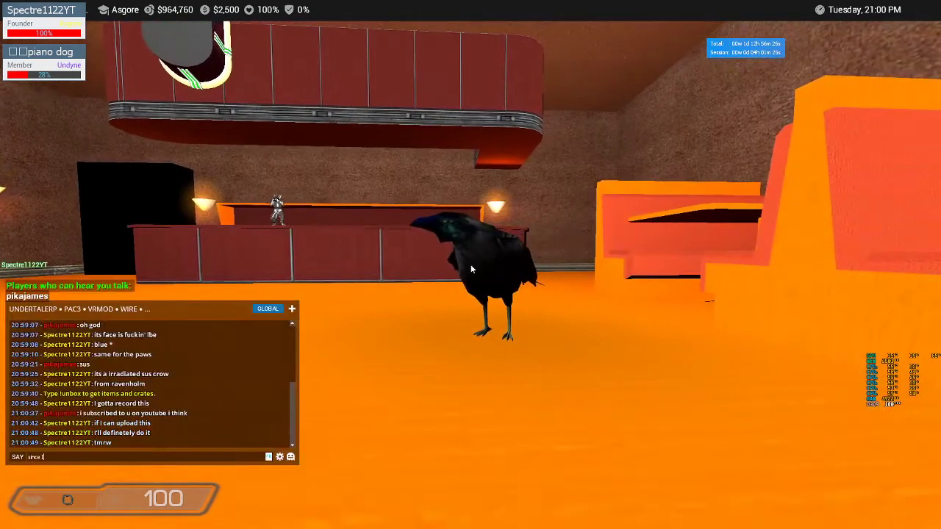
text(time)
key(Return)
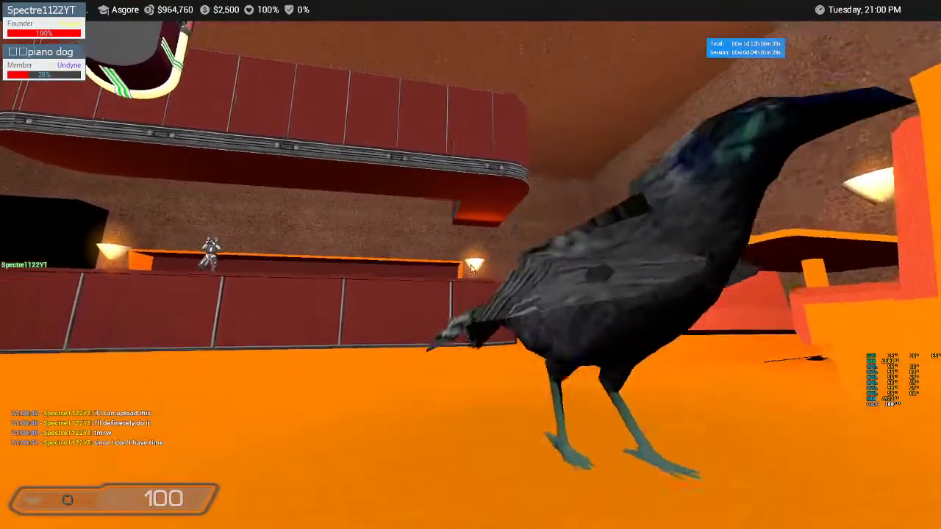
text(yoof:()
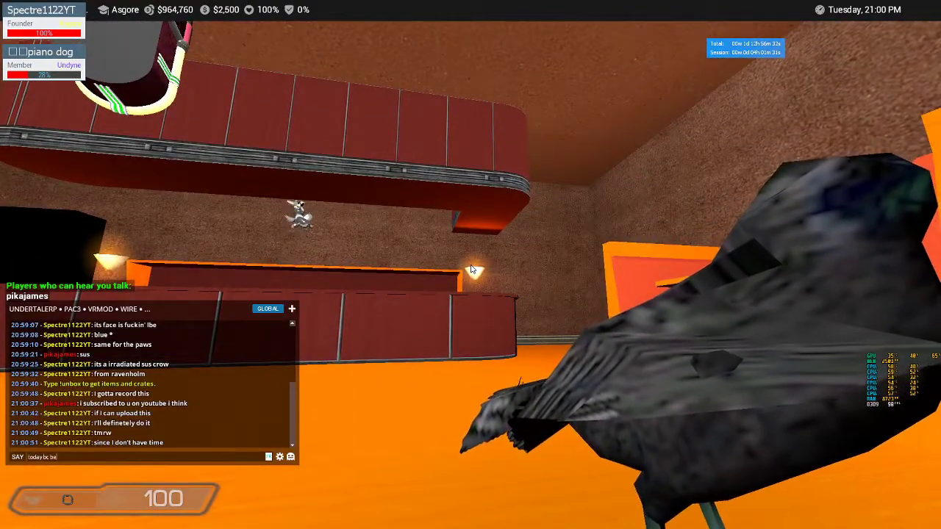
key(Return)
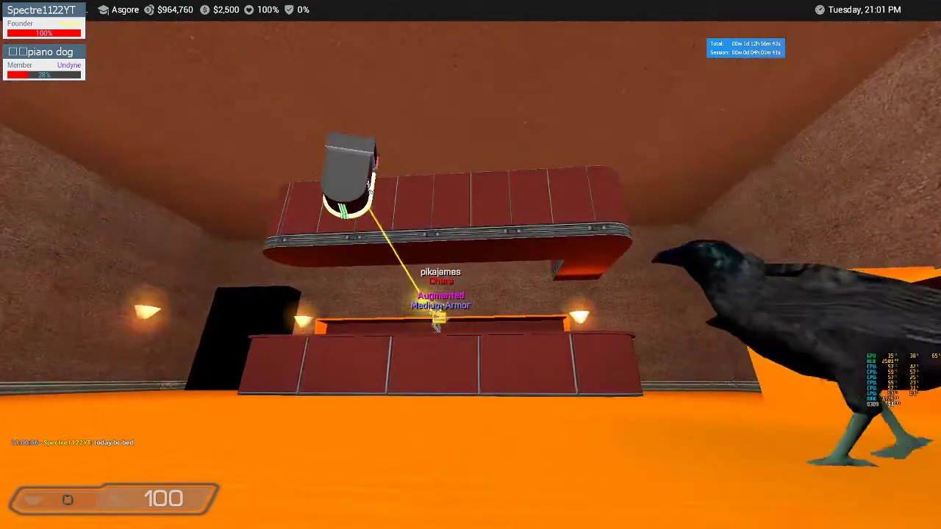
key(Tab)
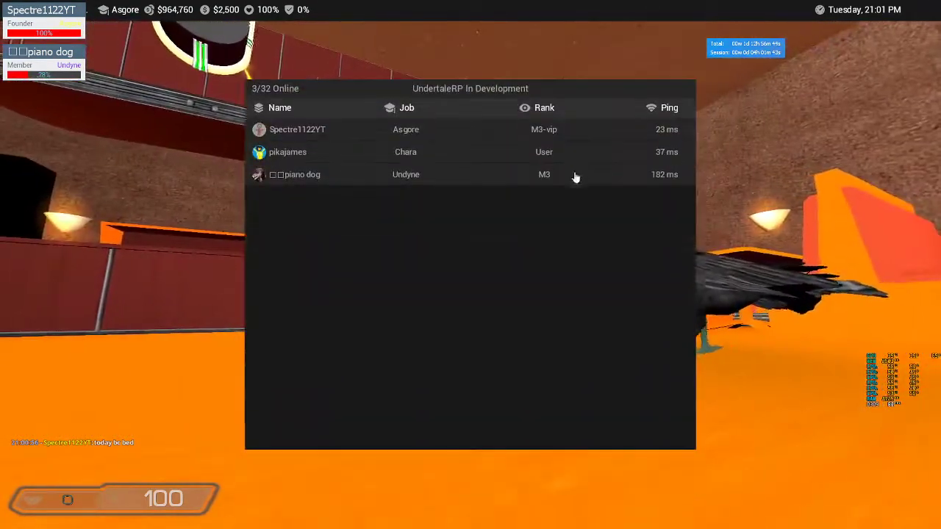
key(Tab)
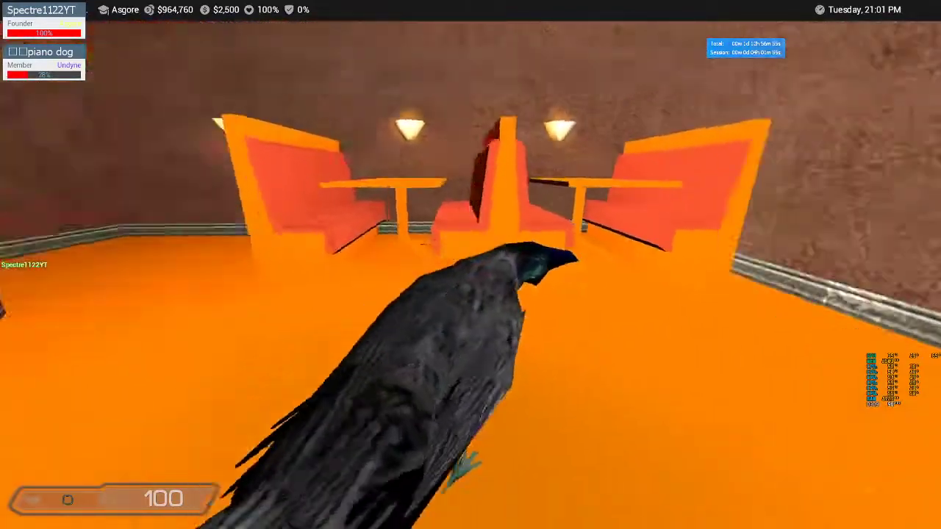
Post lines saying the song recalls videogamedunkey's CS GO video sneaking past the other team
key(y)
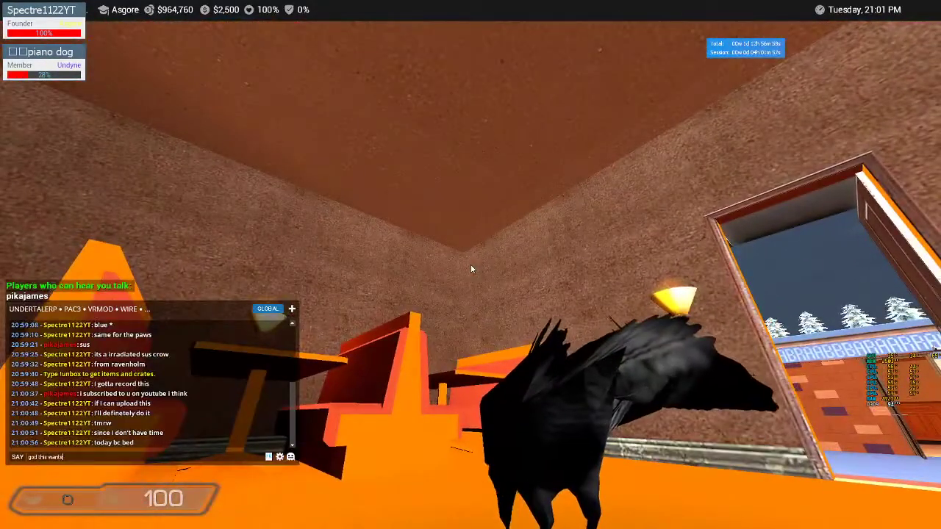
text(god this wants m)
key(BackSpace)
key(BackSpace)
key(BackSpace)
text(this so)
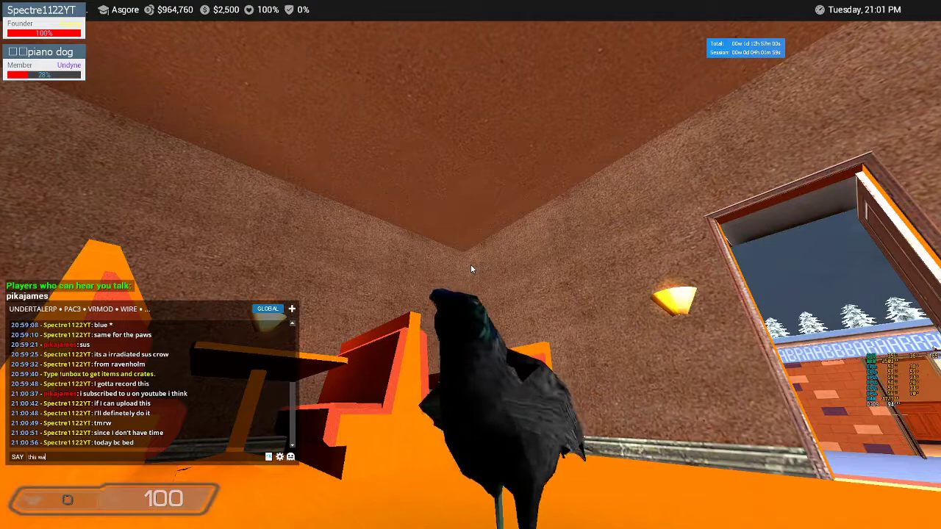
text(ng wants to make me)
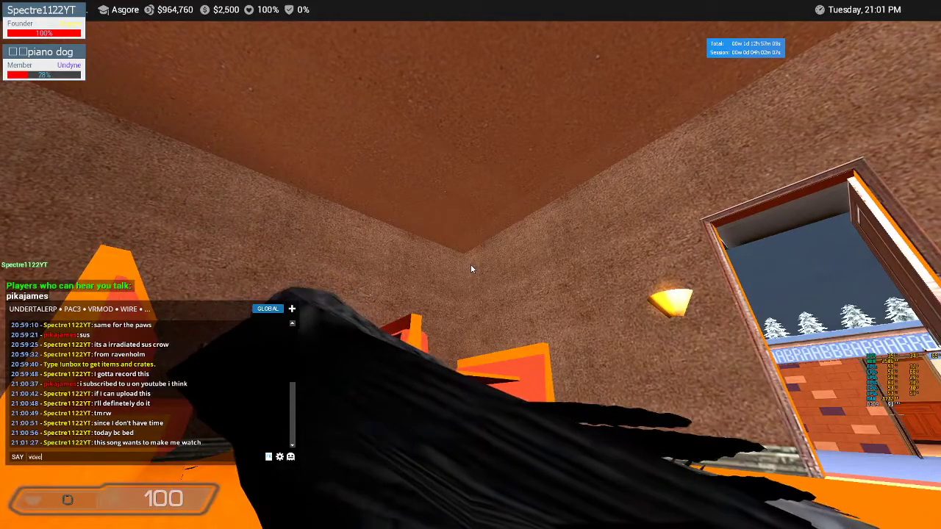
text(gamedunkey)
key(Return)
text(yca v)
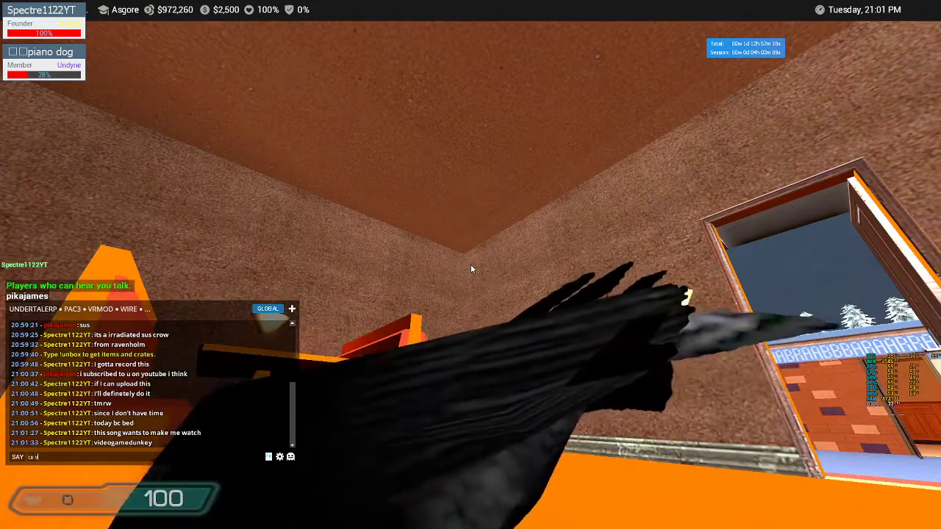
key(BackSpace)
key(BackSpace)
key(BackSpace)
text(s go vi)
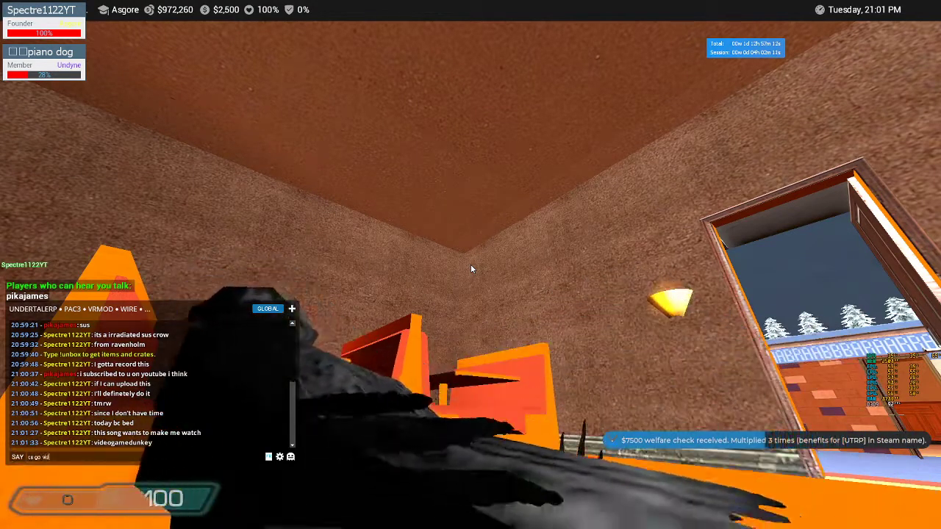
text(deo)
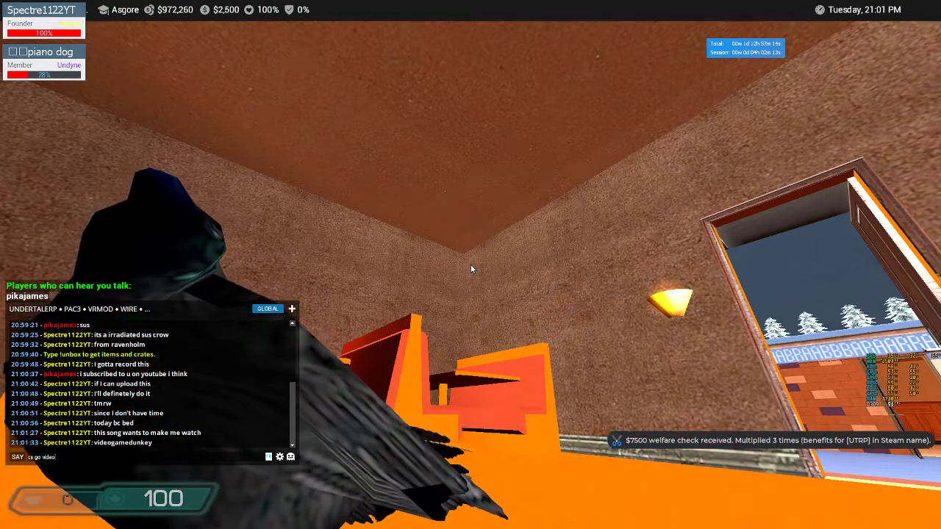
text( he did)
key(Return)
text(ywhere he sn)
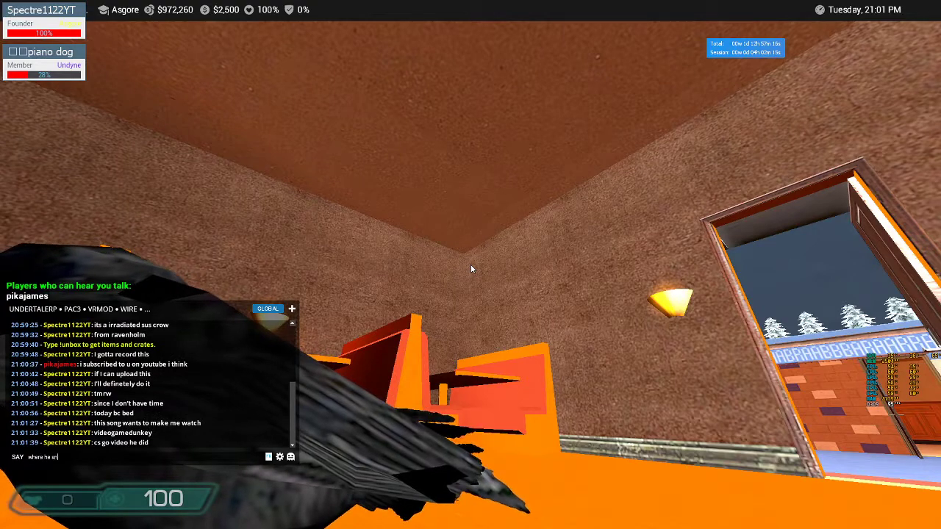
text(eaked and)
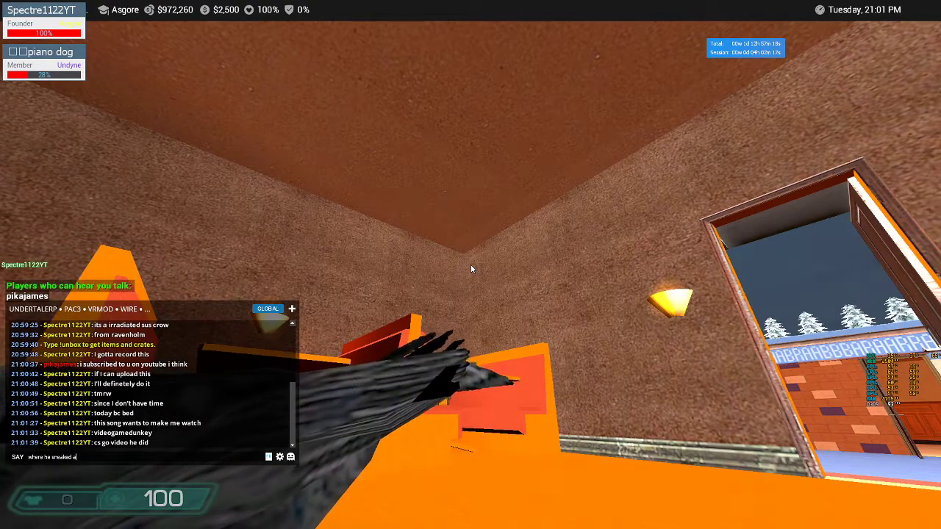
key(BackSpace)
text(pas)
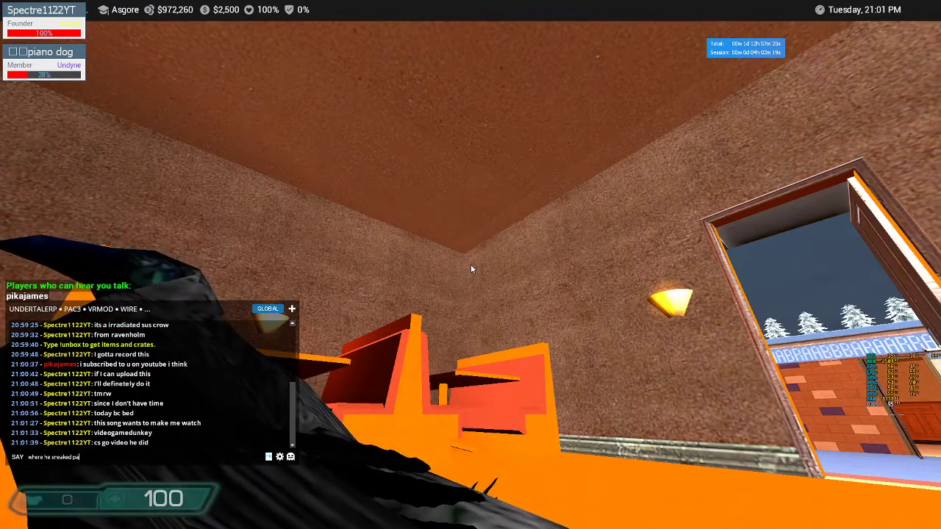
text(t the other)
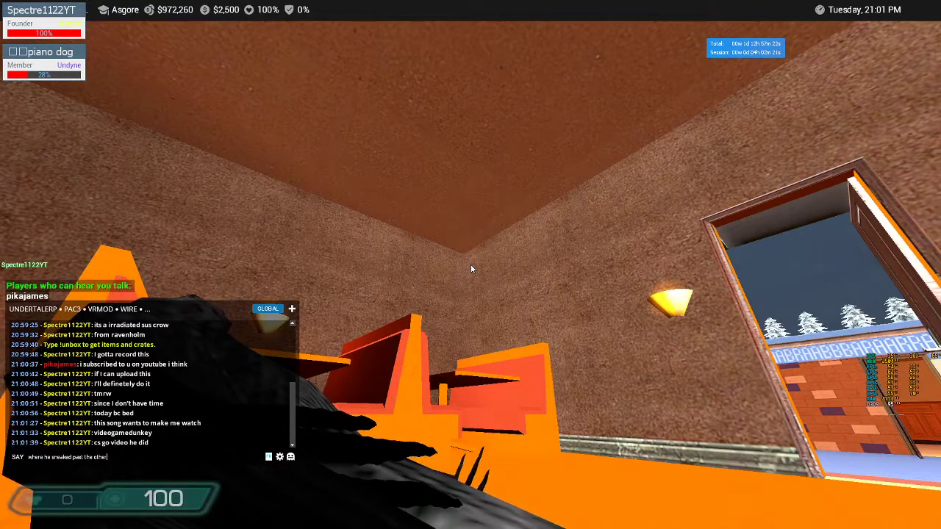
text( team while s)
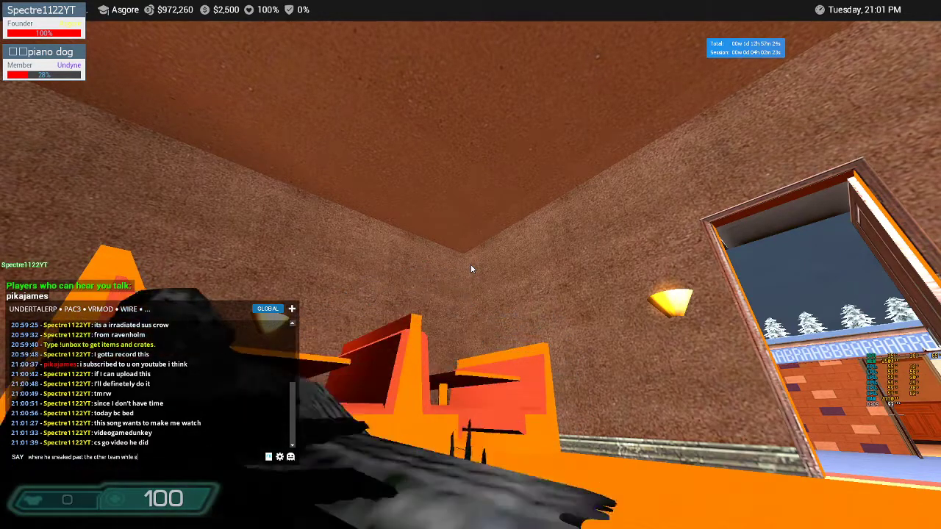
text(inging this)
key(Return)
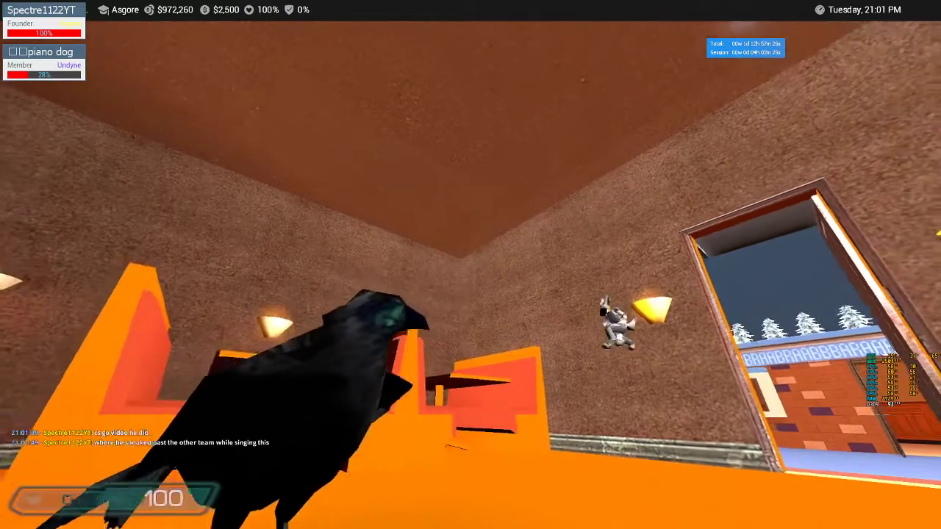
key(space)
key(space)
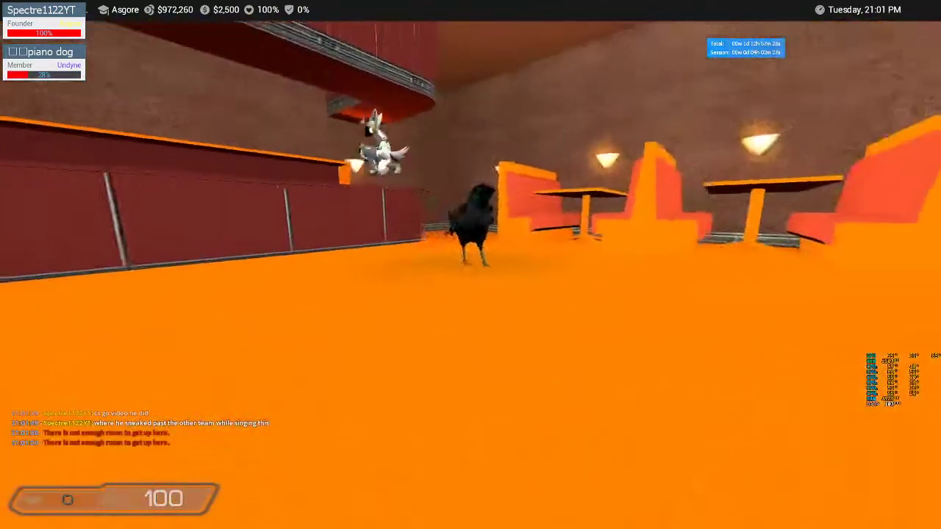
Close the spawn menu and the inventory and tool panels
key(c)
key(q)
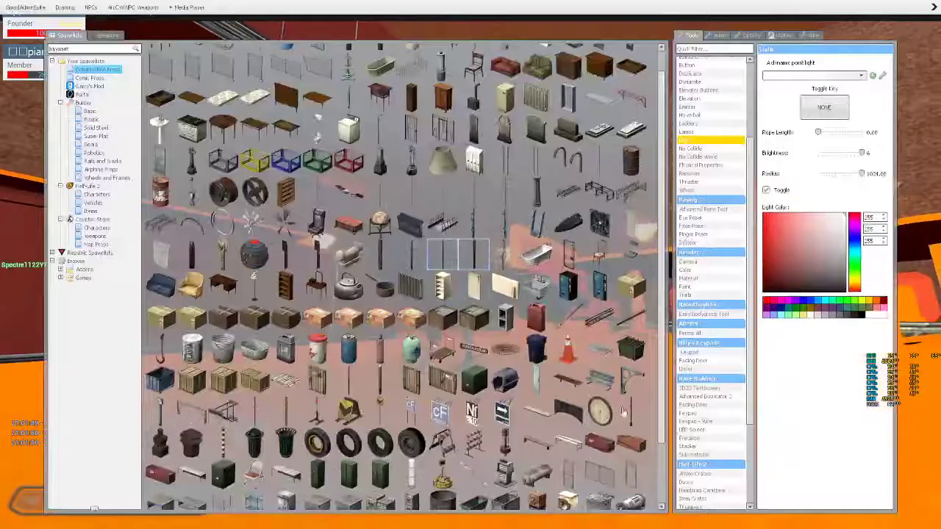
key(q)
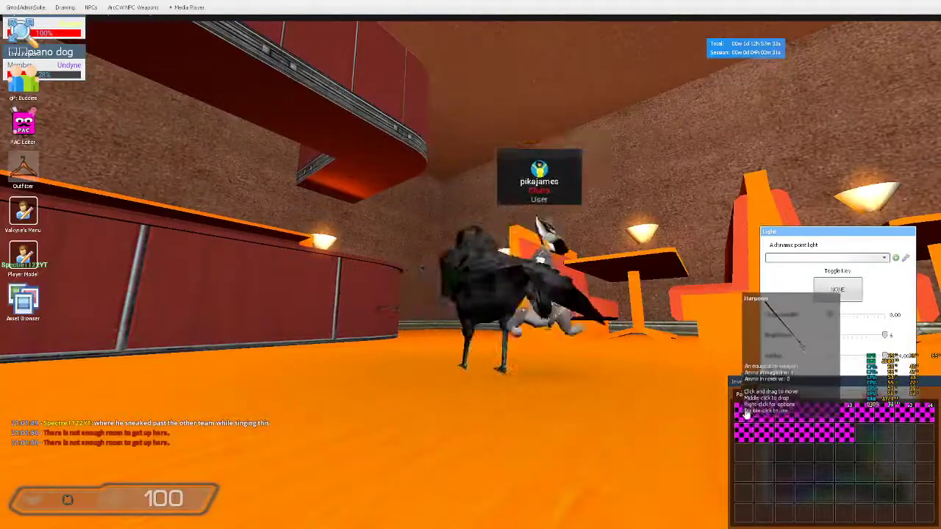
key(c)
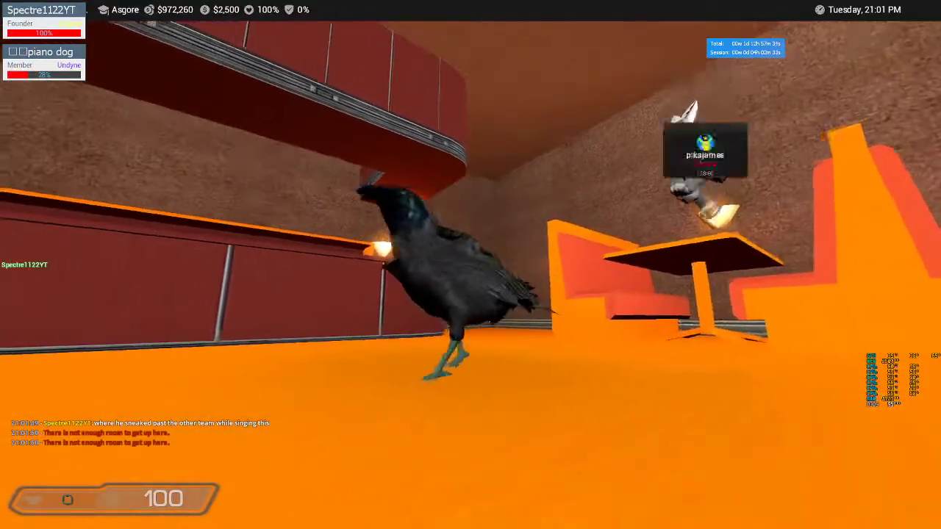
Look around the crow in the orange diner, save an F12 screenshot, and reopen the spawn menu
key(w)
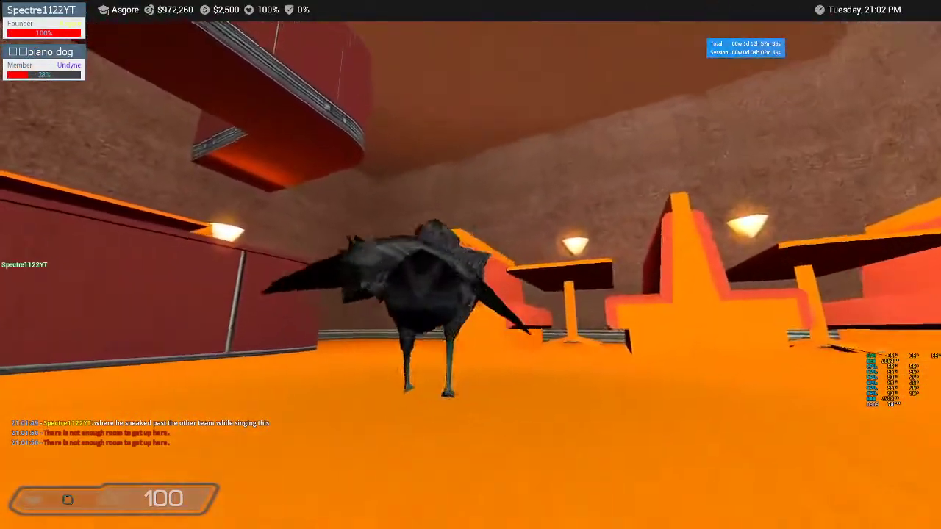
key(w)
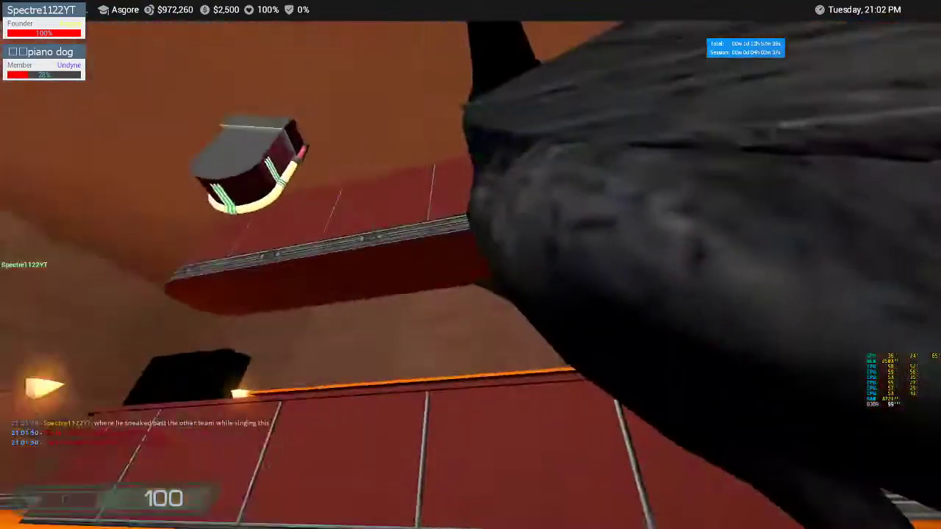
key(w)
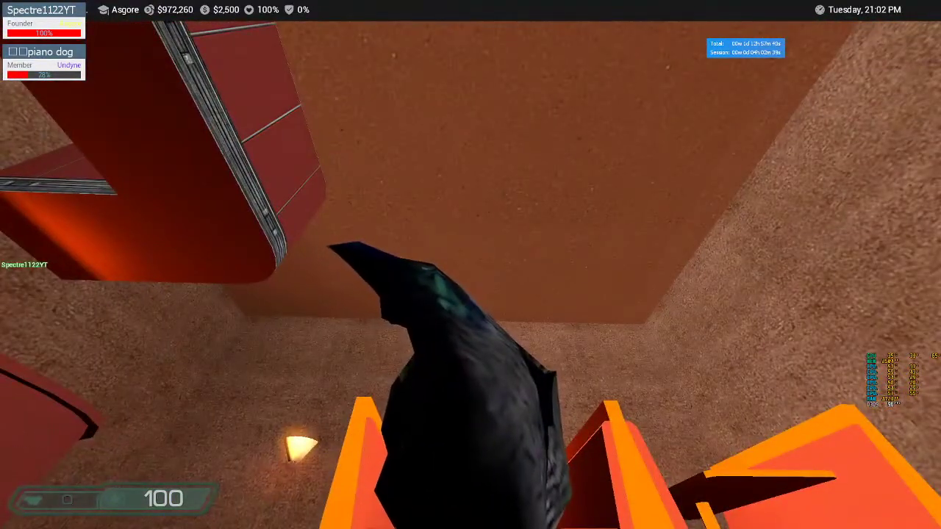
key(F12)
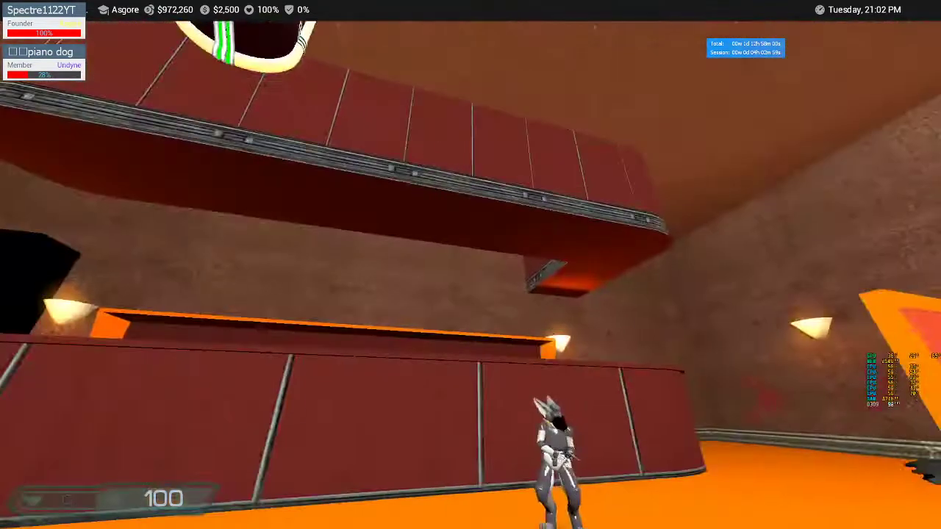
key(c)
key(q)
key(q)
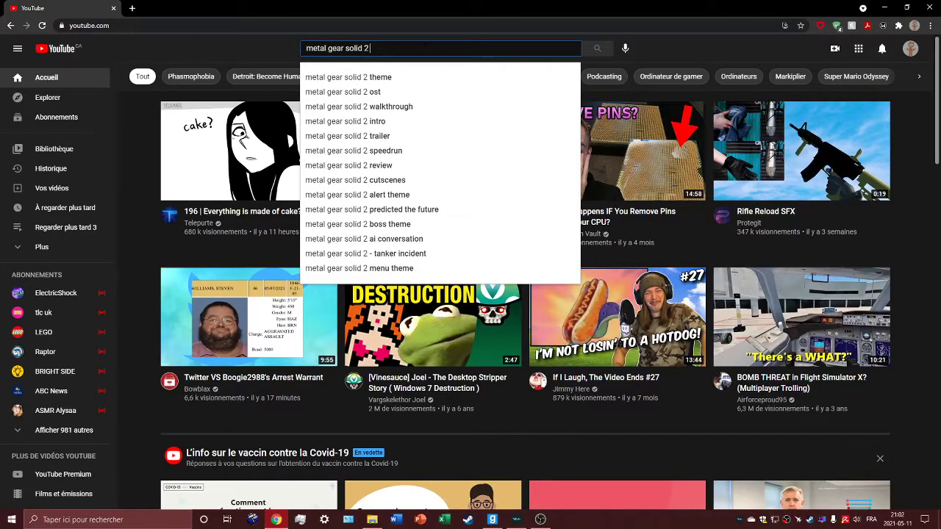
text(plant sneaking)
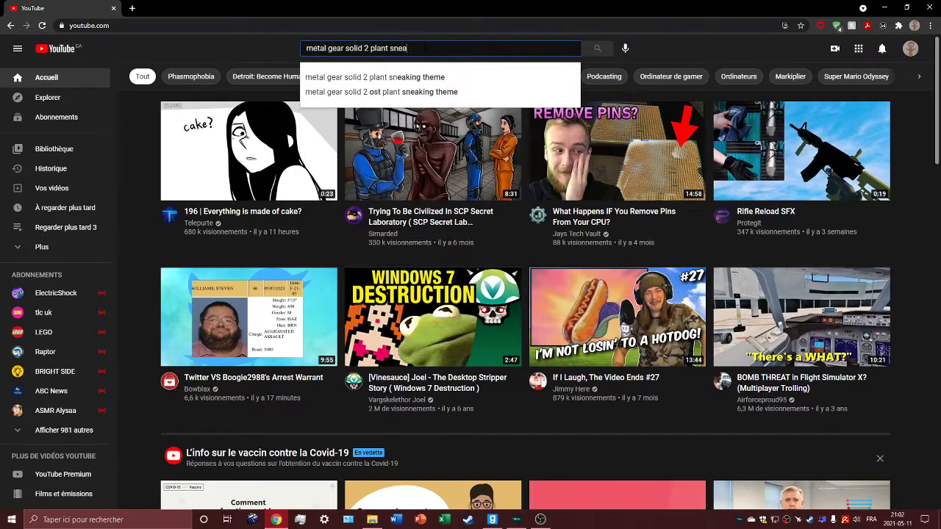
Search YouTube for the Metal Gear Solid 2 plant sneaking theme
key(Return)
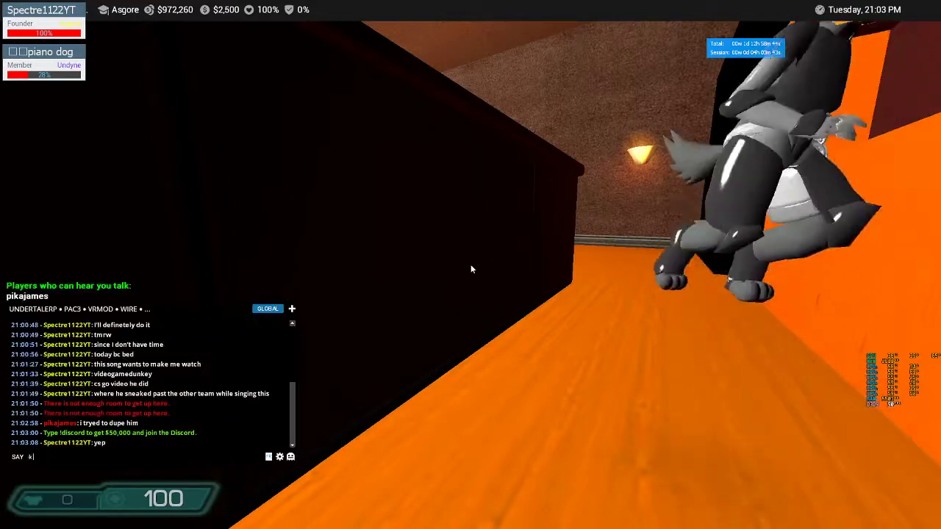
text(k wwe)
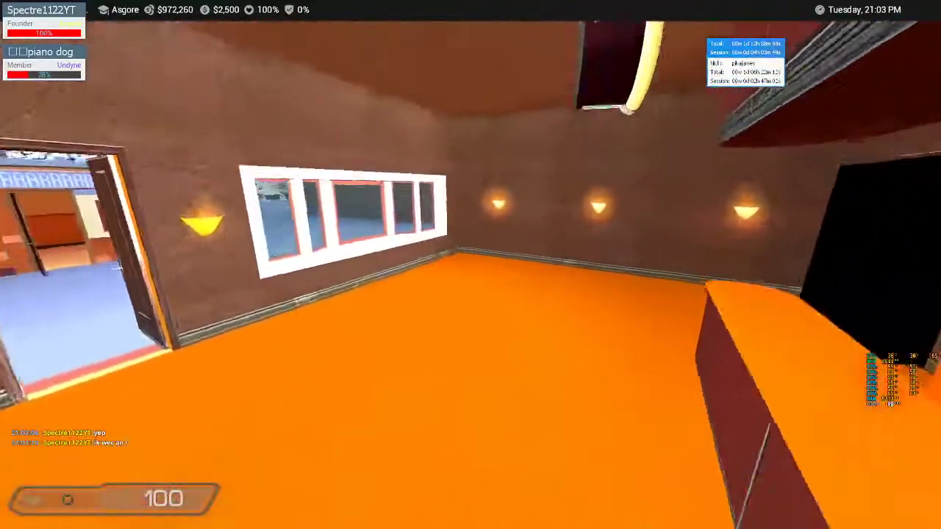
Post that you can't spawn after being removed as owner and got M3 VIP instead
key(y)
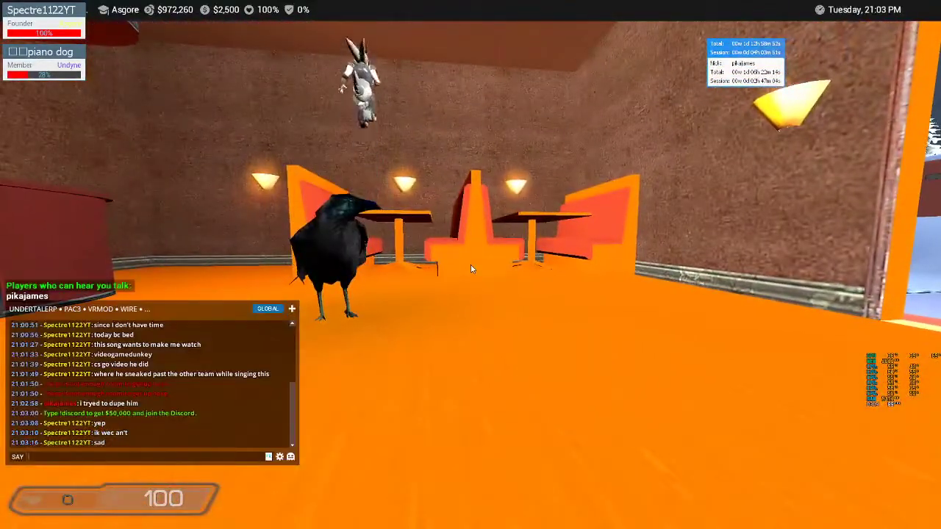
text(I can't spamny mo)
key(Return)
text(any mo)
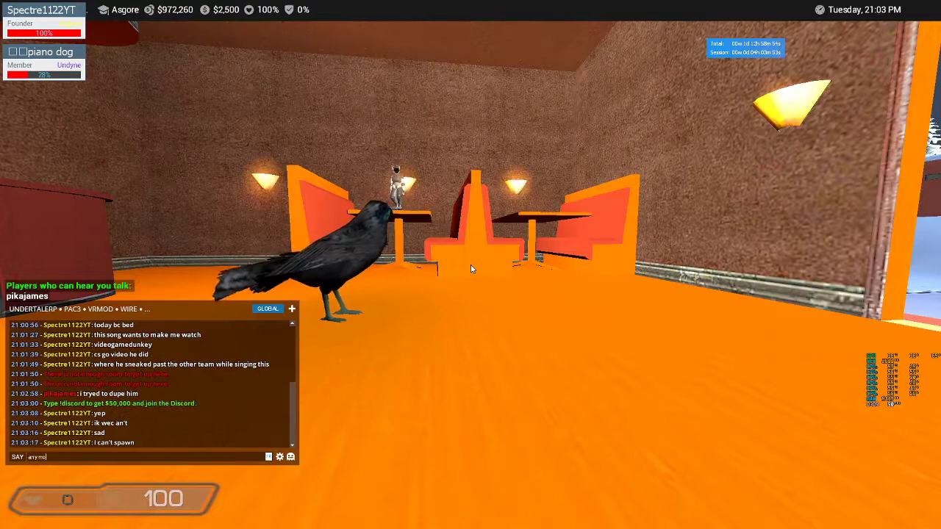
text(any more since I got removed owner)
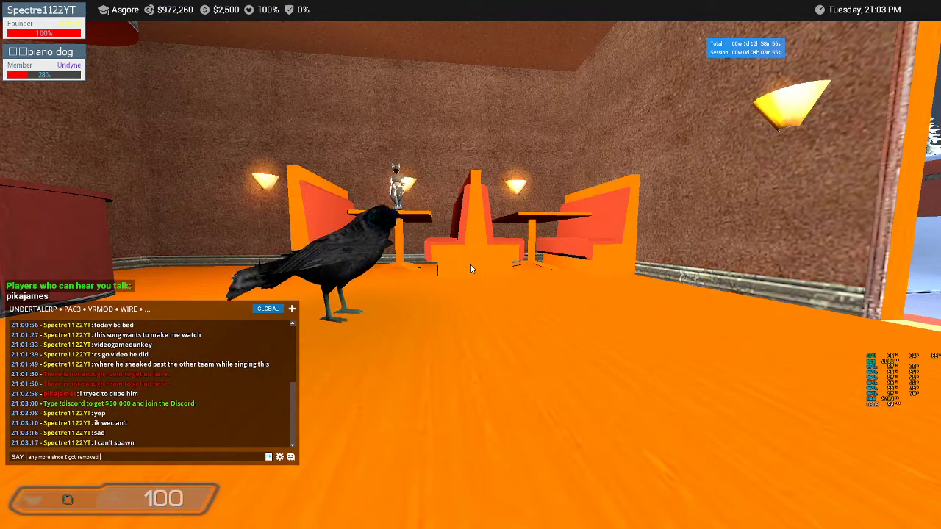
key(Return)
key(Tab)
text(y)
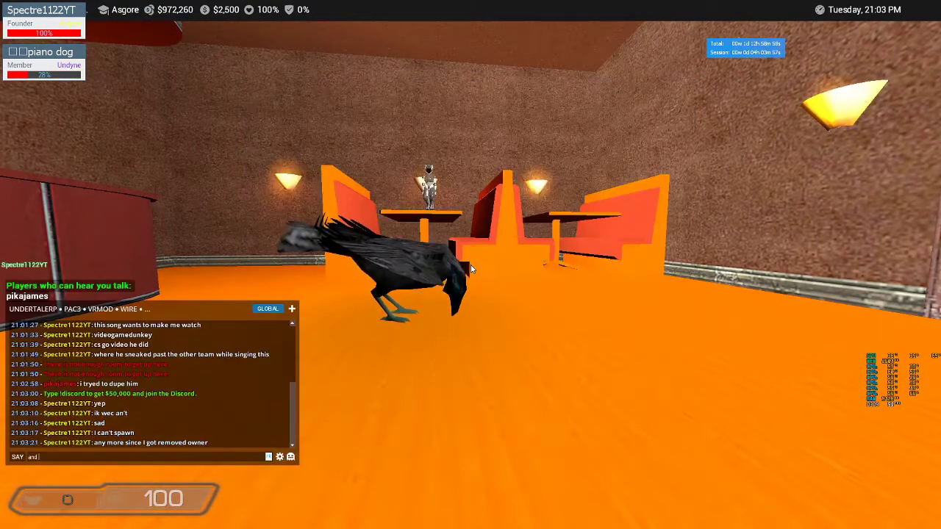
text(and put m3)
text( vp reload and )
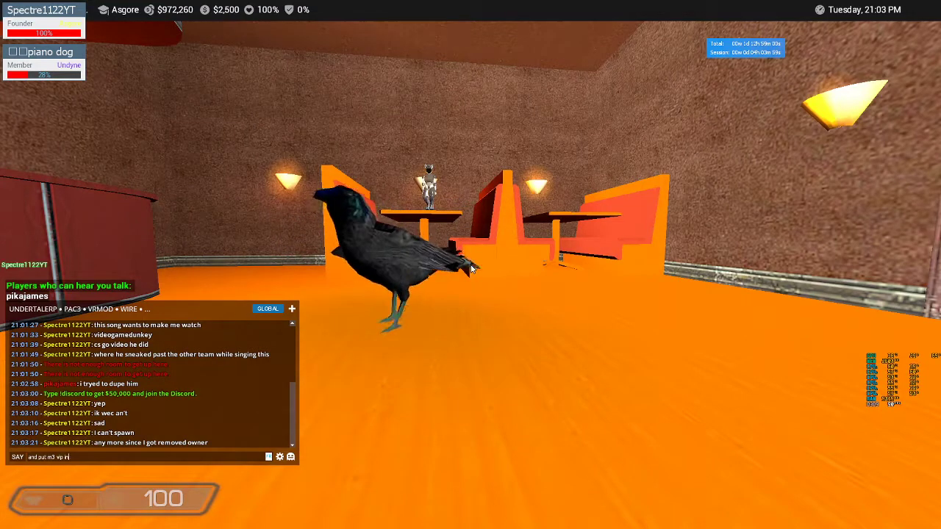
text(vip)
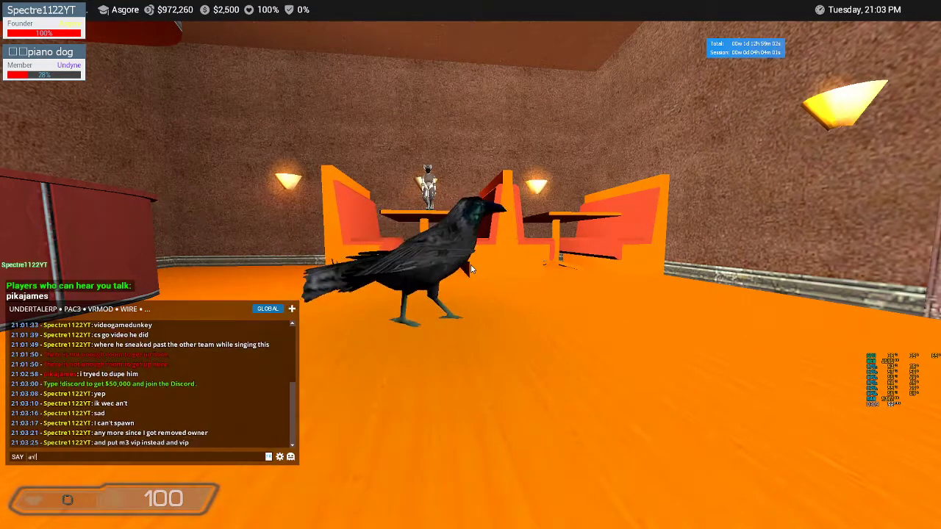
key(Return)
text(yand the owner saying, you g)
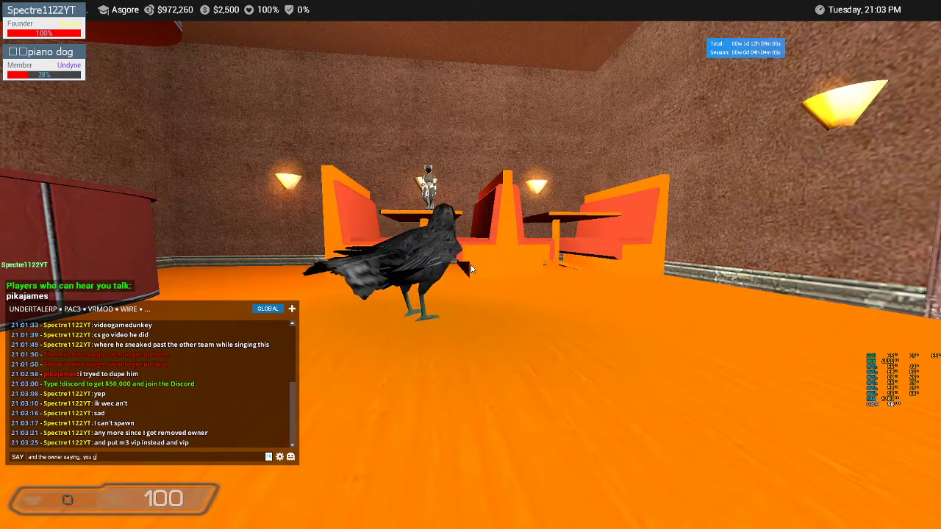
text(ot vip)
key(BackSpace)
key(BackSpace)
key(BackSpace)
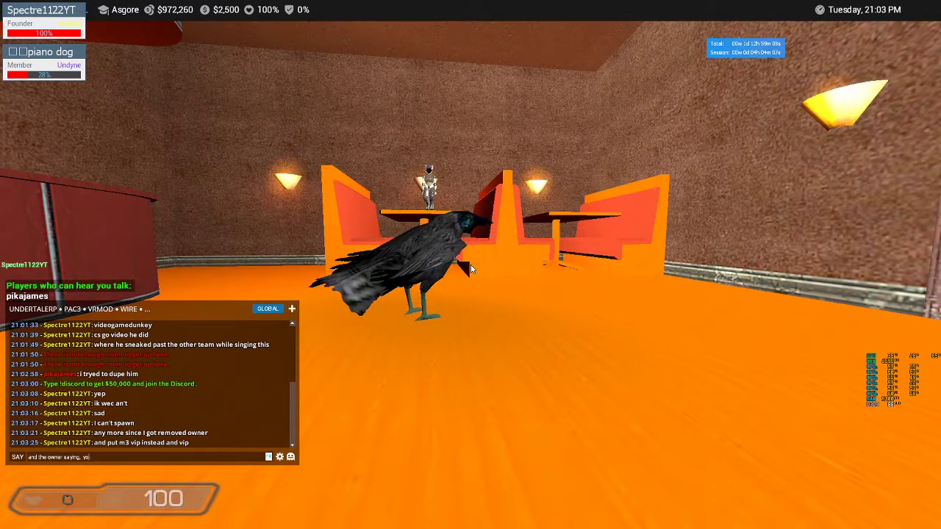
text(welp you earned vip, no)
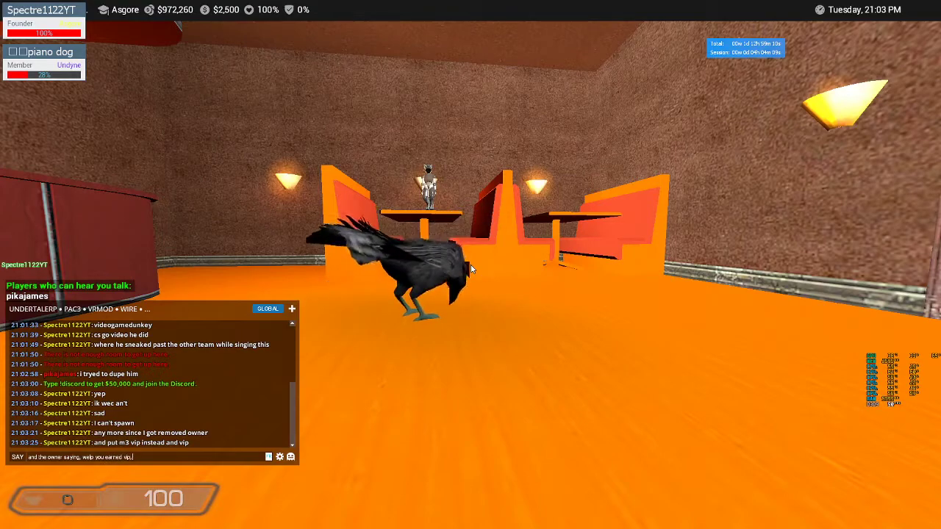
text(joy xD)
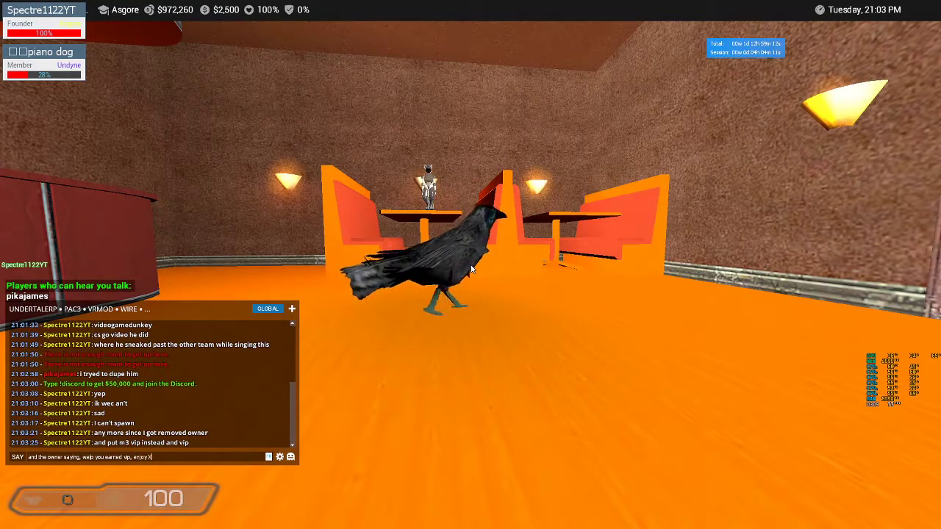
key(Return)
scroll(471, 264, down, 1)
click(470, 265)
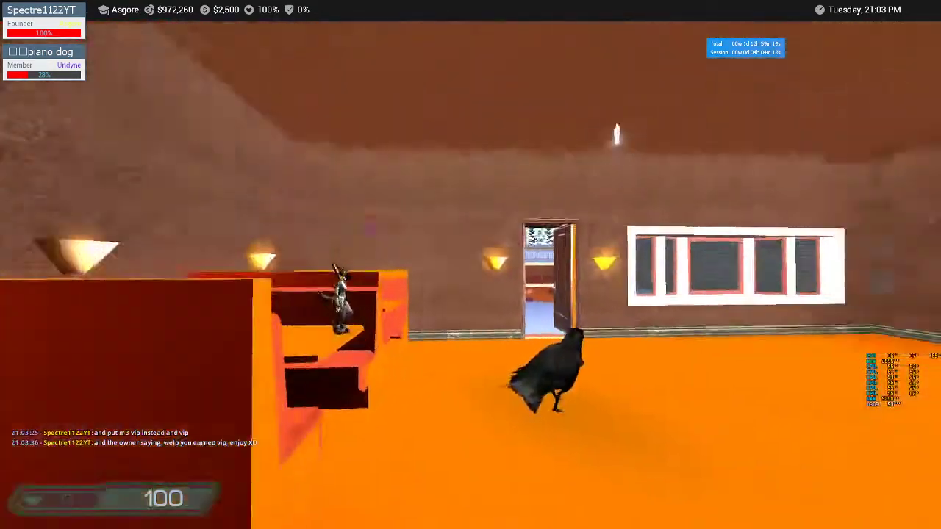
Fly down to the crow, equip the physics gun and carry it across the diner floor
key(w)
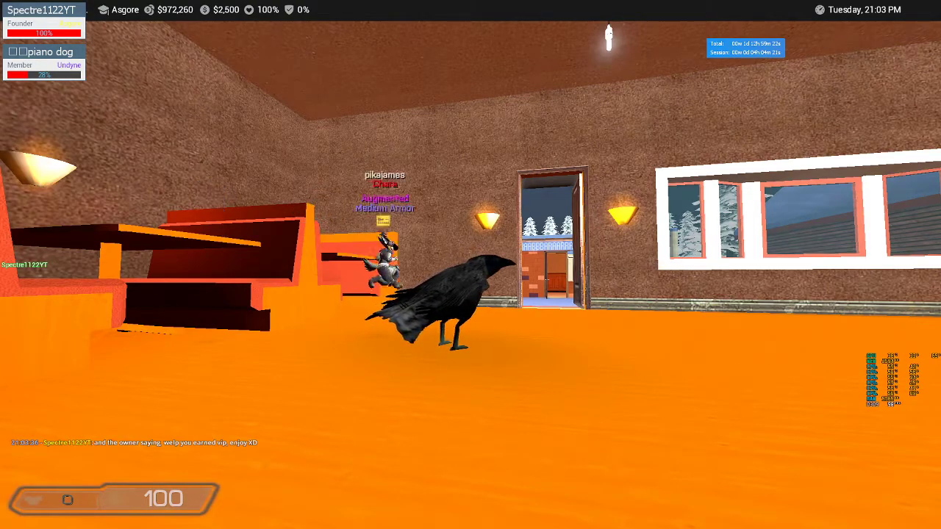
key(w)
key(Tab)
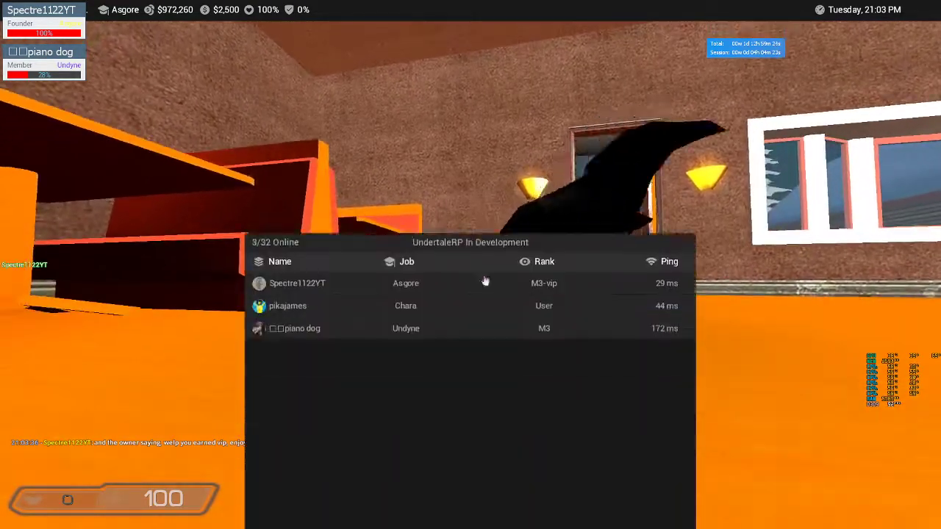
key(w)
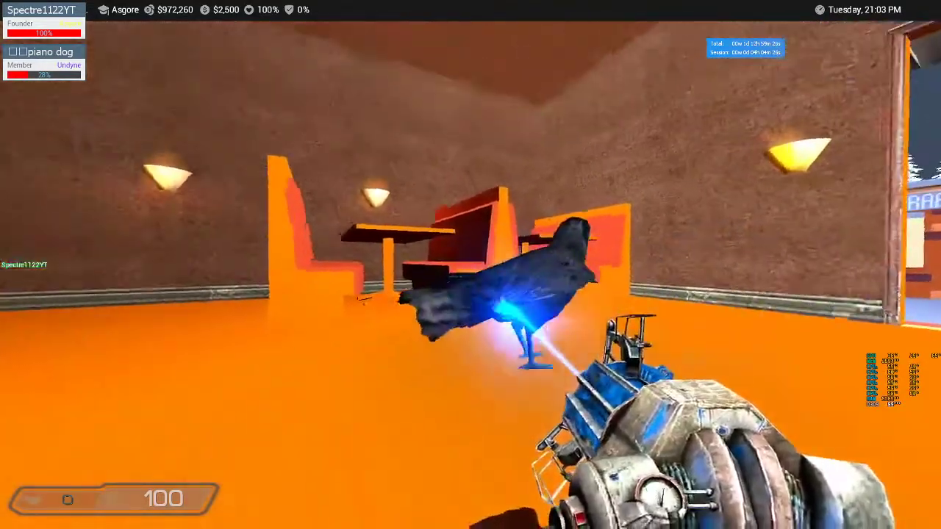
drag(470, 265, 470, 308)
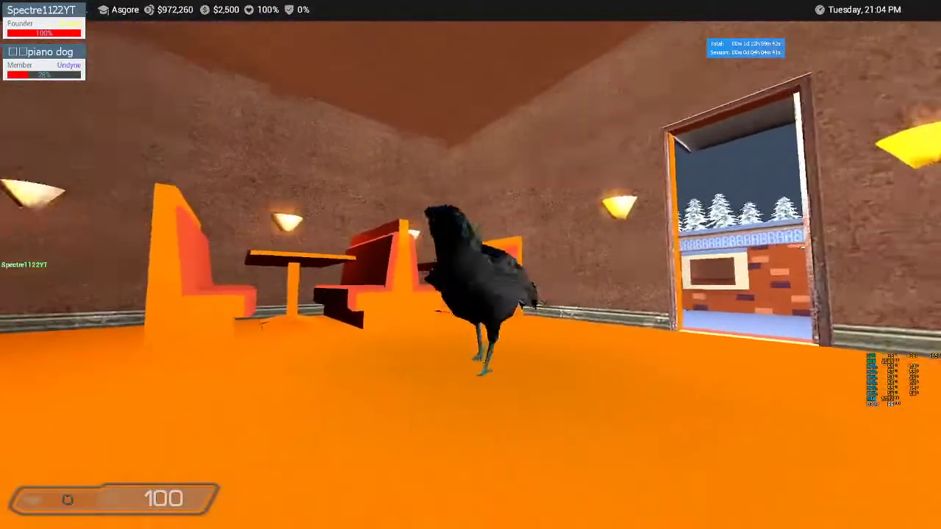
Bring up the crow's property options, then post "DEAR GOD" in chat
key(c)
right_click(534, 294)
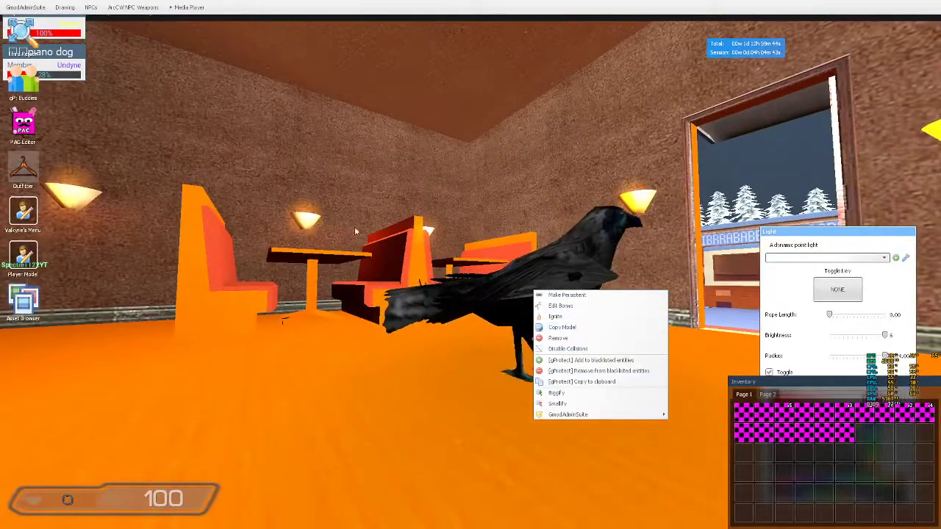
key(c)
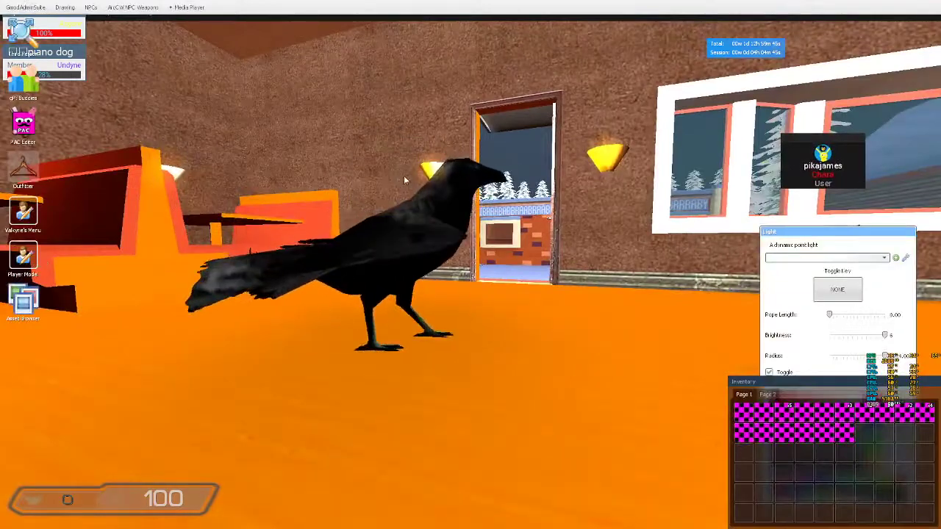
key(q)
key(q)
key(q)
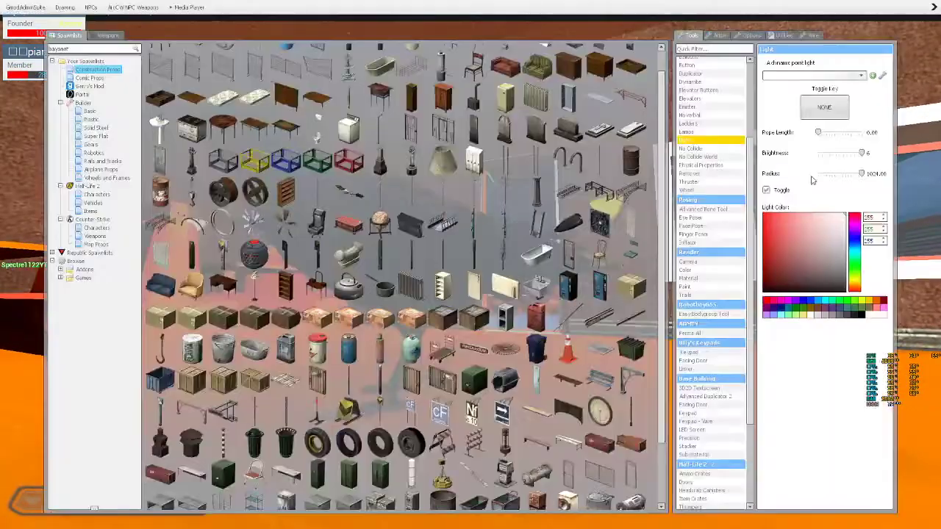
key(q)
key(y)
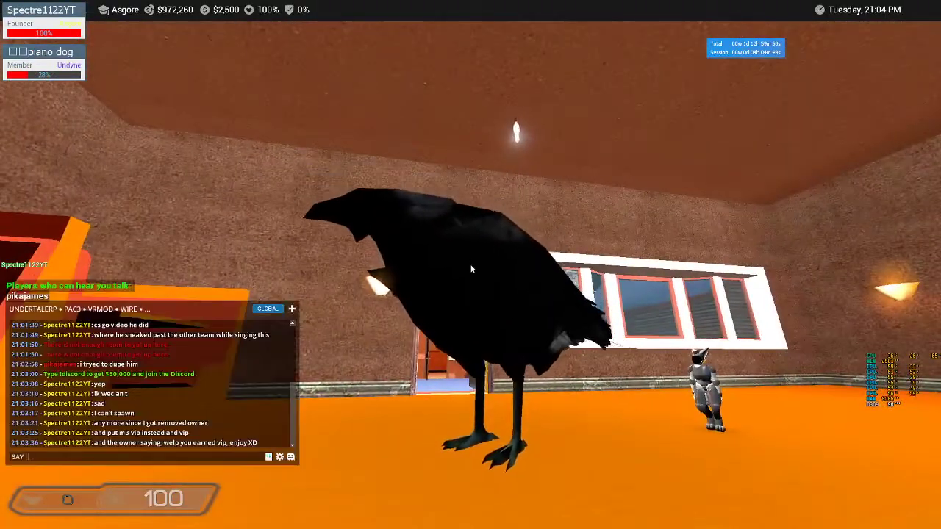
text(DEAR GOD)
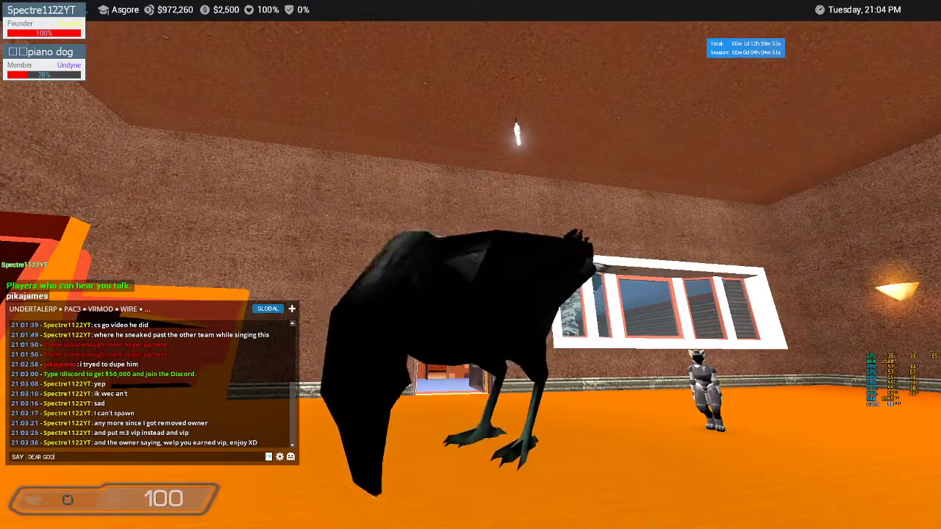
key(Return)
key(y)
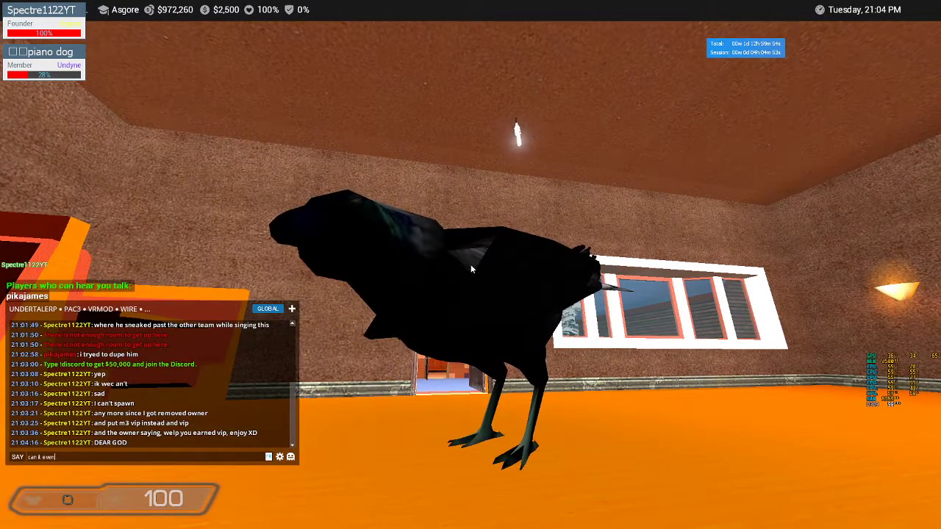
key(Escape)
Smallify the crow twice from its context-menu options
key(c)
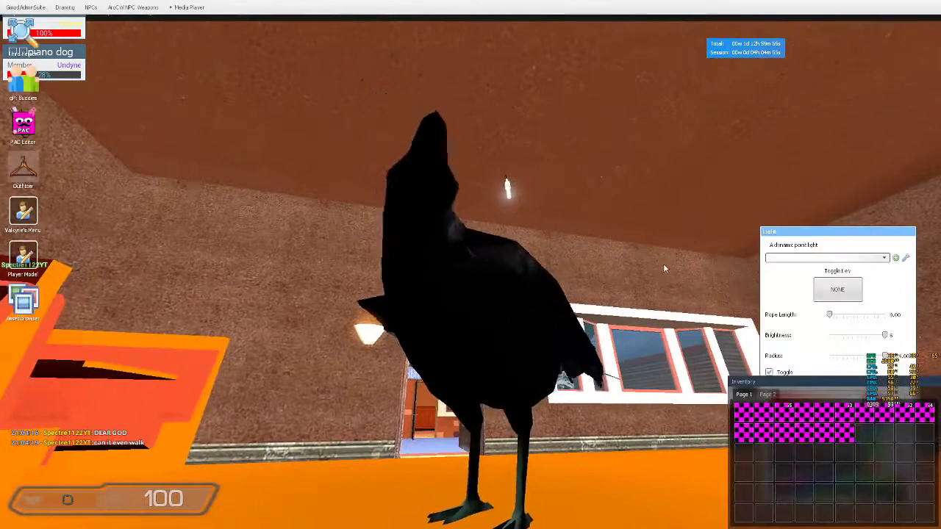
right_click(537, 318)
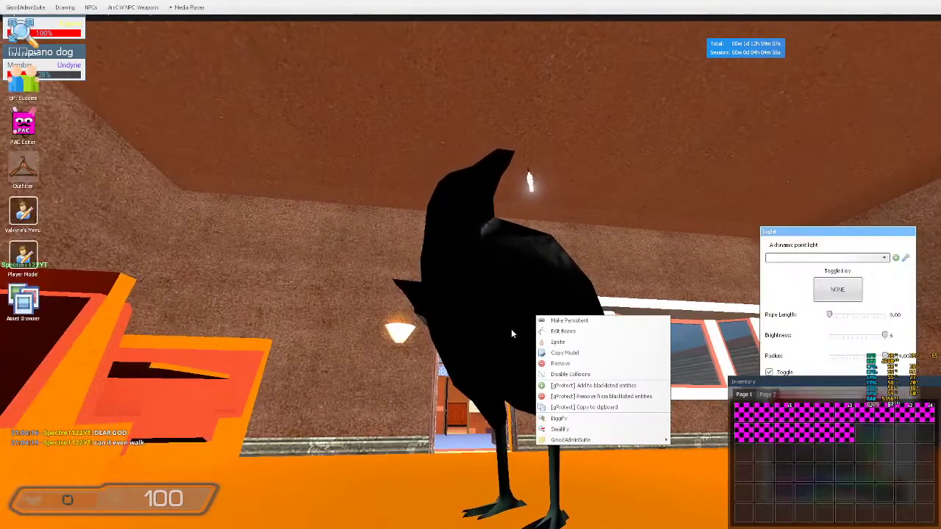
click(560, 429)
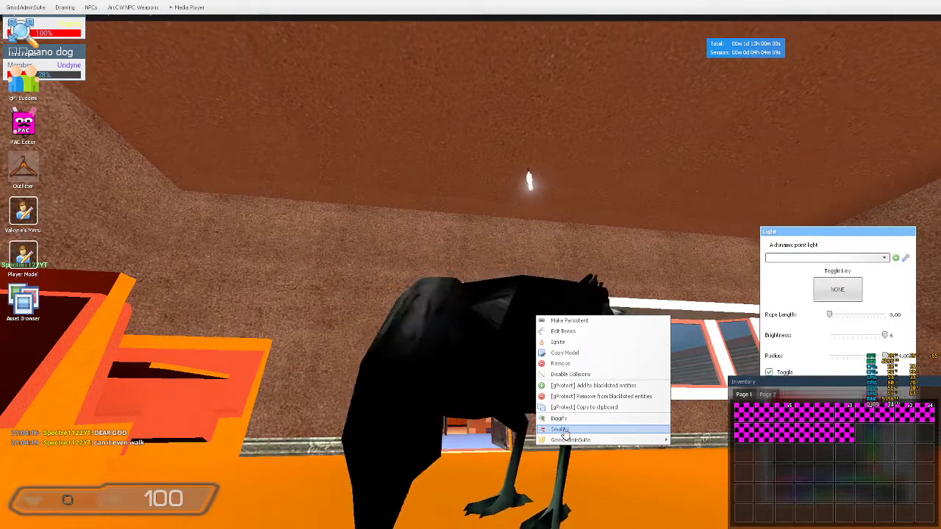
right_click(507, 360)
mouse_move(537, 482)
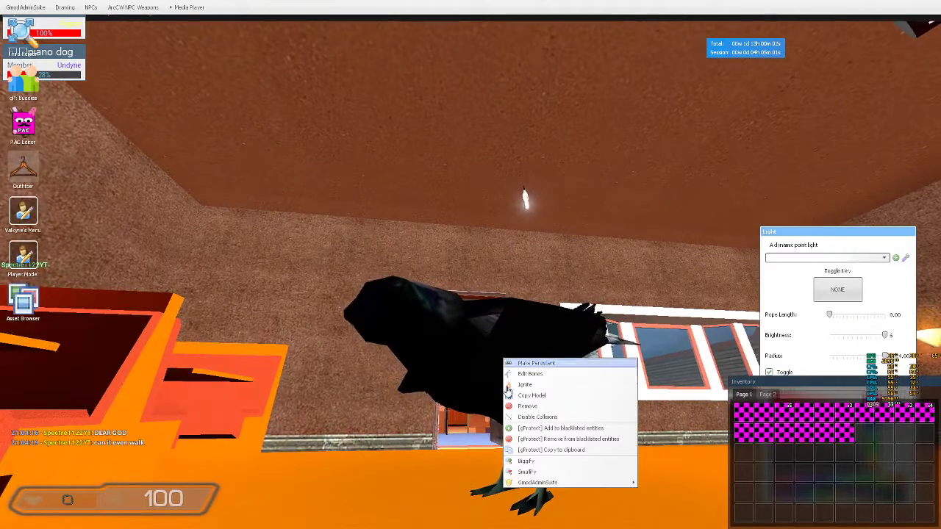
click(526, 471)
key(q)
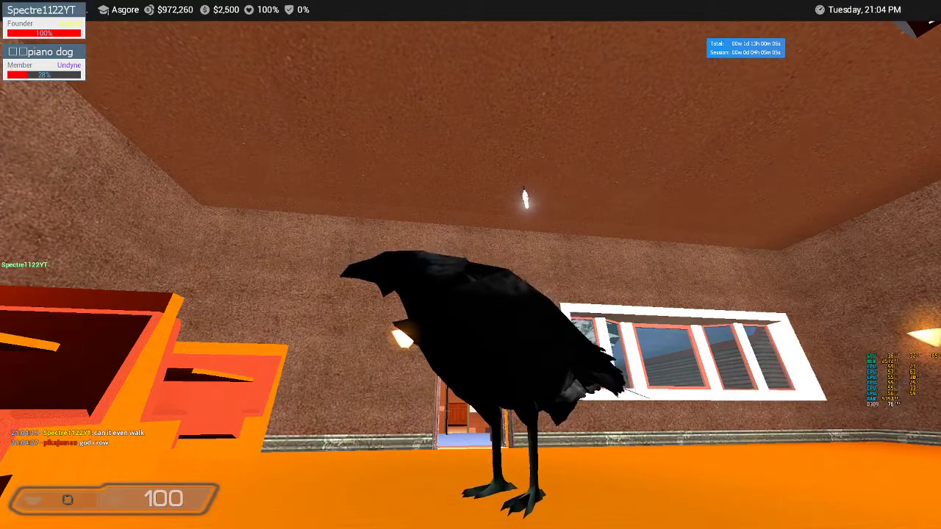
Post "it needs to walk" and "don't touch" in chat
key(y)
text(it needs to walk)
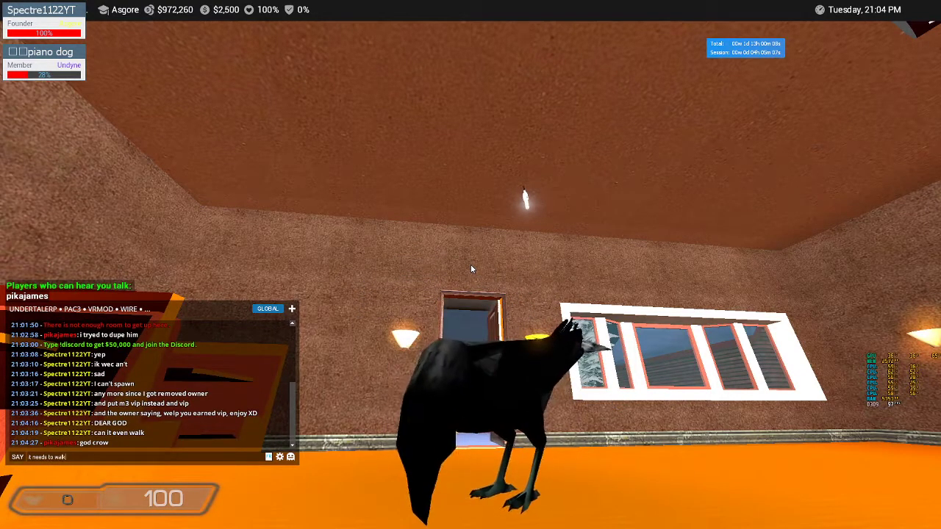
key(Return)
key(c)
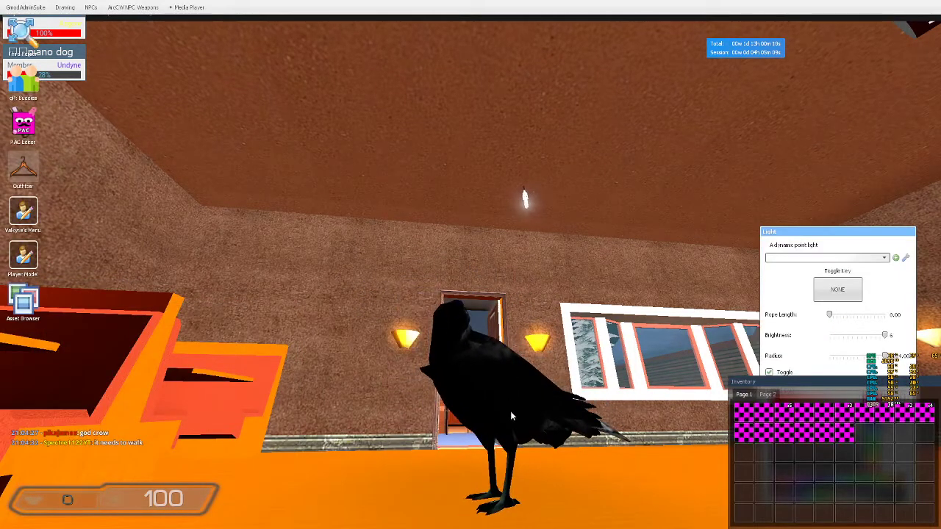
right_click(510, 411)
click(515, 422)
text(y)
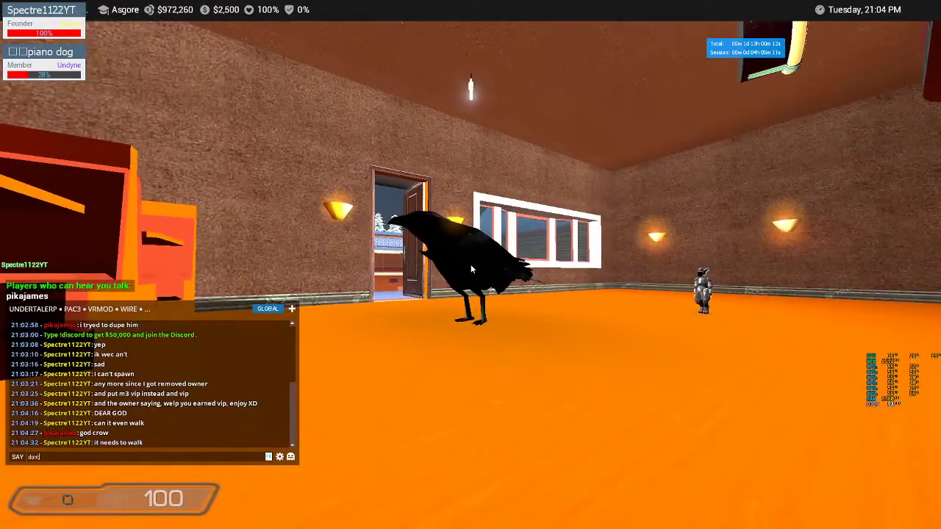
text(do)
text('t touch)
key(Return)
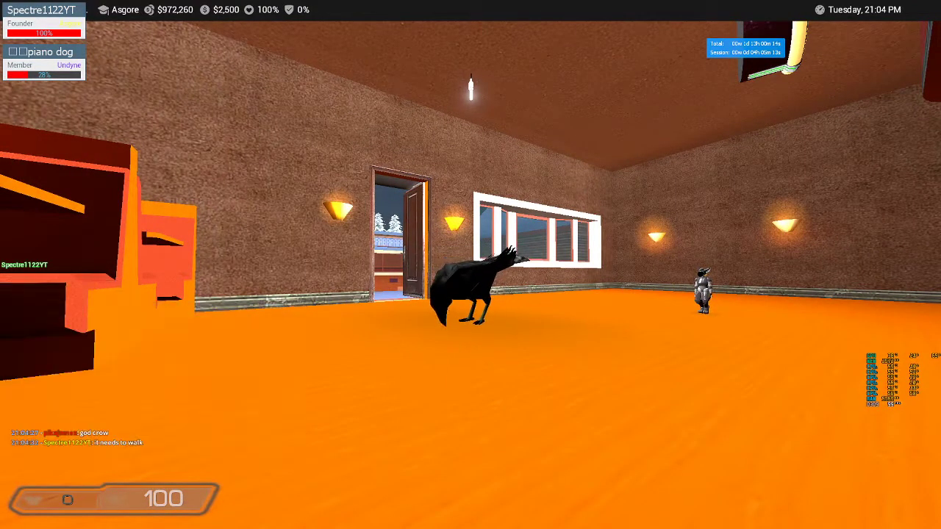
Resize the crow once more through its context-menu options
key(c)
right_click(447, 269)
click(471, 381)
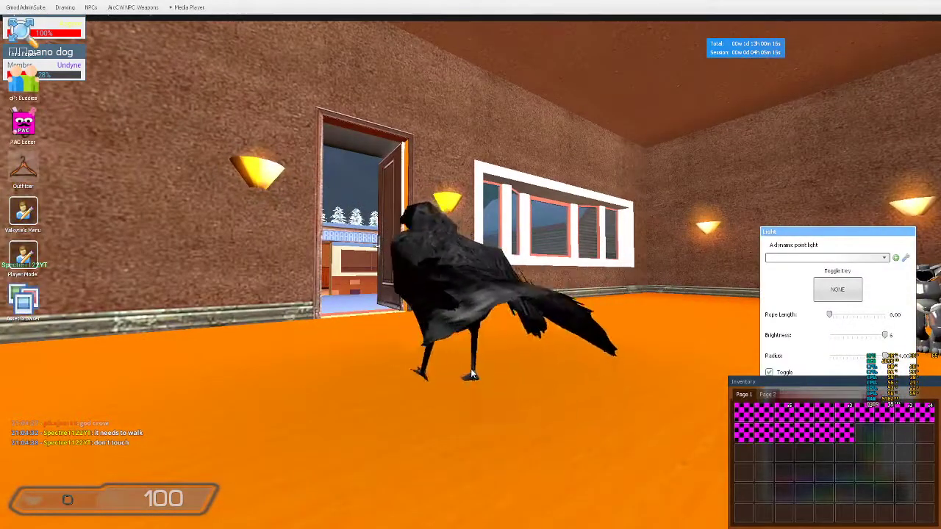
key(c)
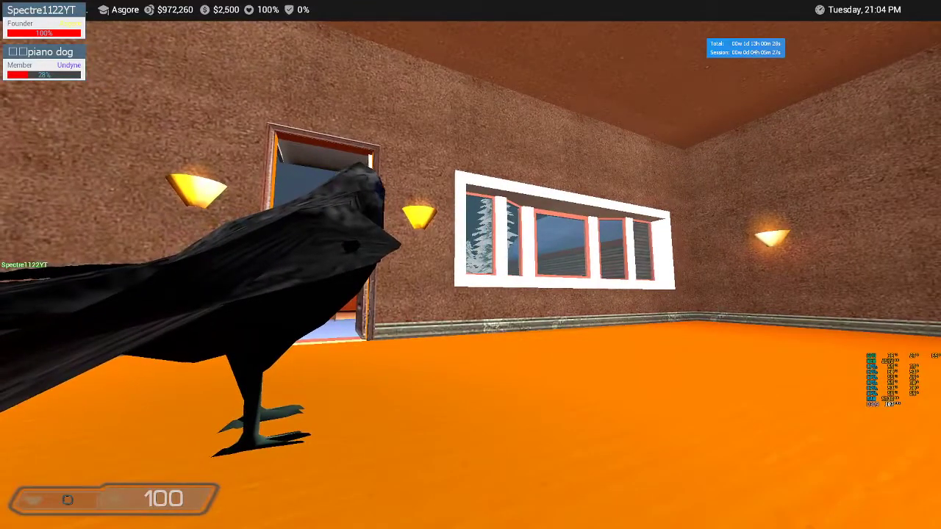
Save F12 screenshots of the crow walking, then talk to nearby players by voice
key(F12)
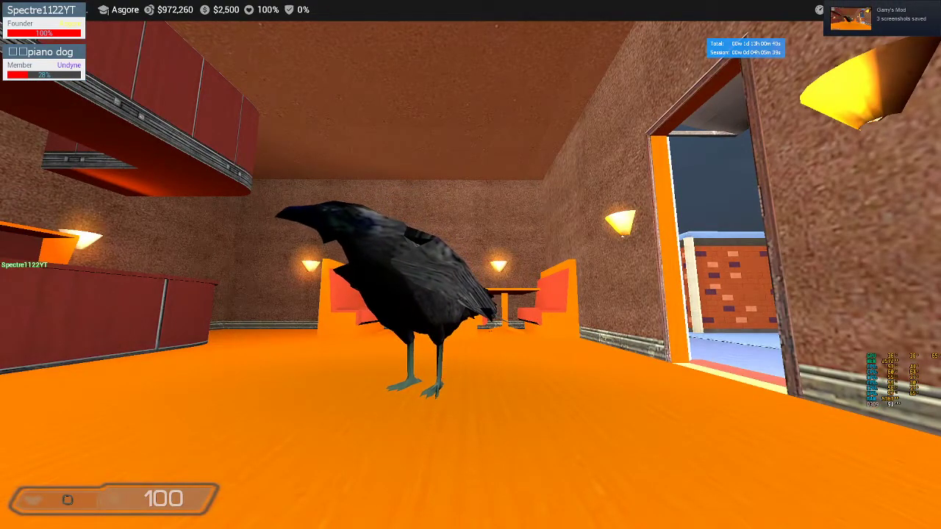
key(x)
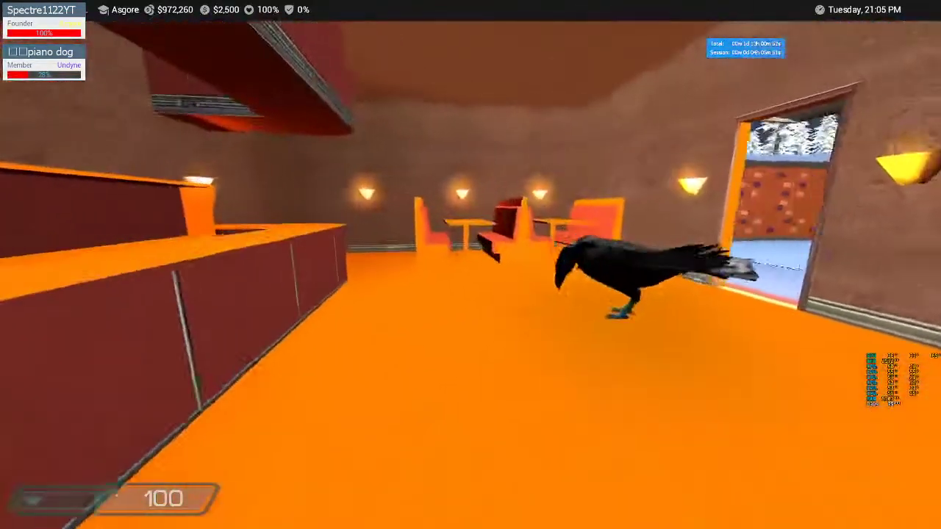
Show the scoreboard listing three players, including Spectre1122YT ranked M3-vip as Asgore
key(q)
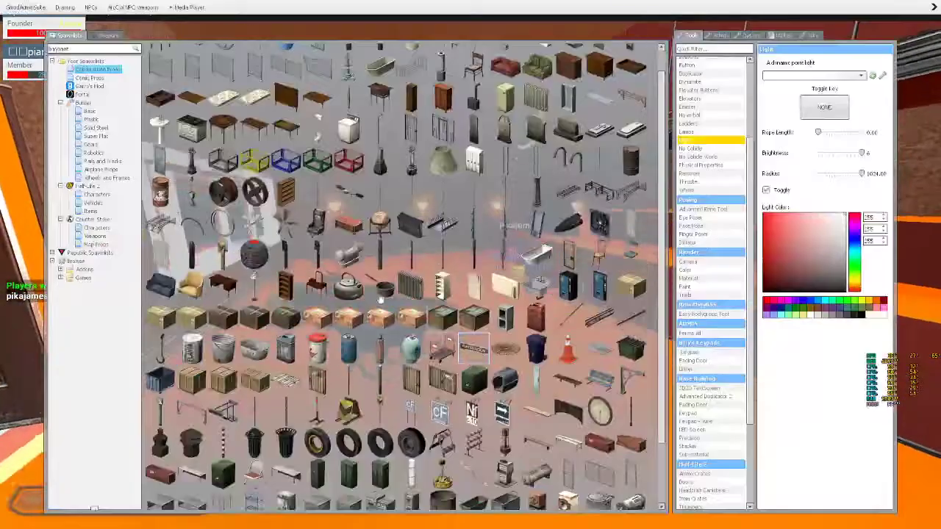
key(Tab)
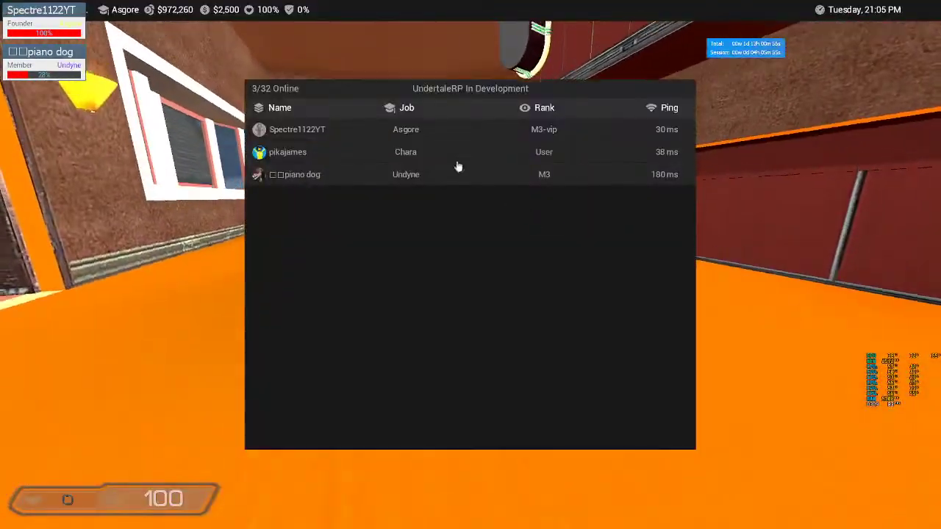